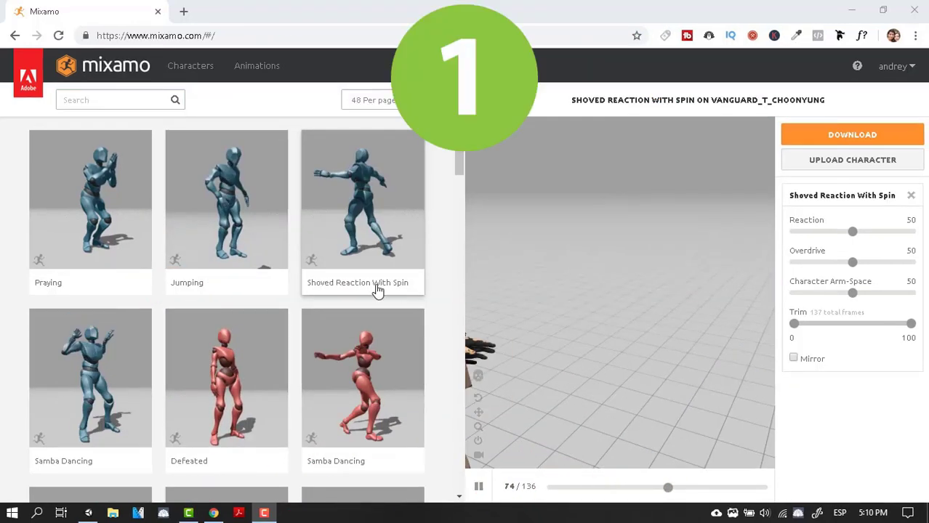
Step: Swap the Mixamo character to the hooded ninja Akai E Espiritu, then return to the Animations library
{"action": "left_click", "coordinate": [89, 99]}
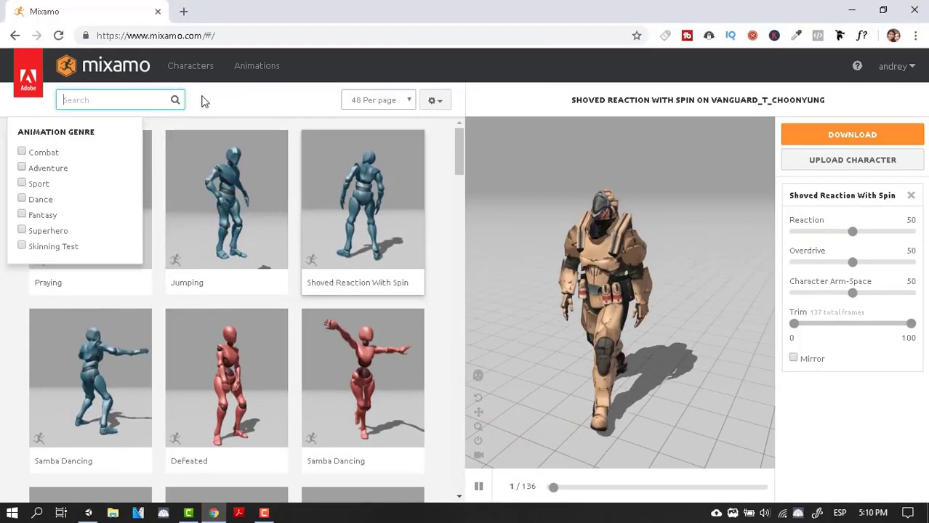
{"action": "left_click", "coordinate": [192, 67]}
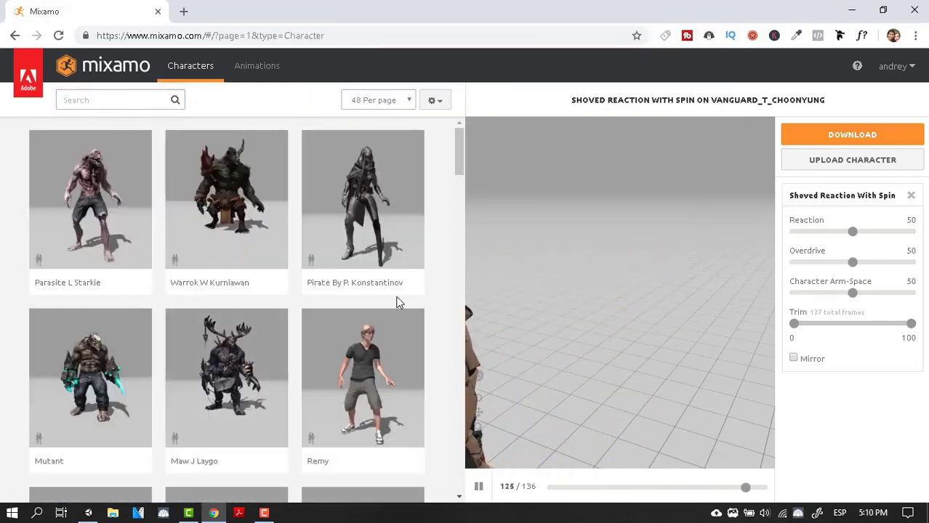
{"action": "scroll", "coordinate": [397, 302], "scroll_direction": "down", "scroll_amount": 6}
{"action": "scroll", "coordinate": [243, 267], "scroll_direction": "up", "scroll_amount": 3}
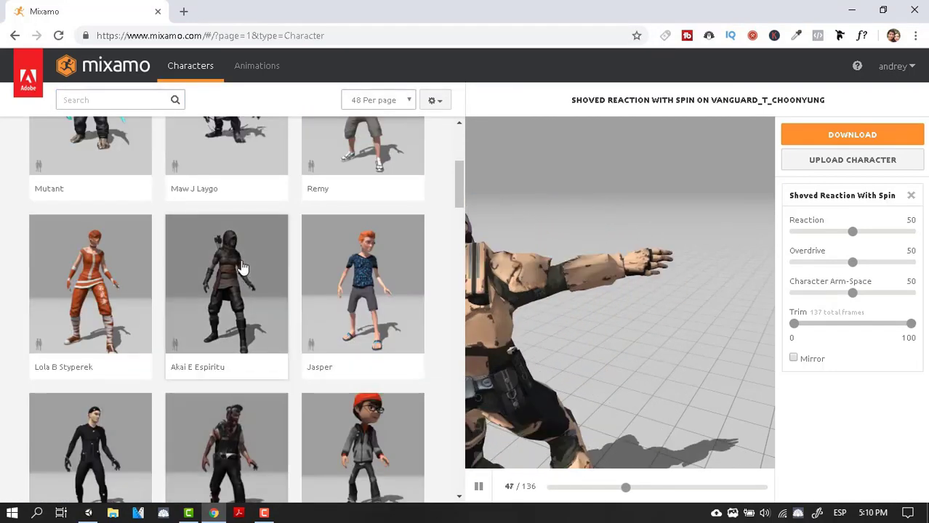
{"action": "left_click", "coordinate": [244, 267]}
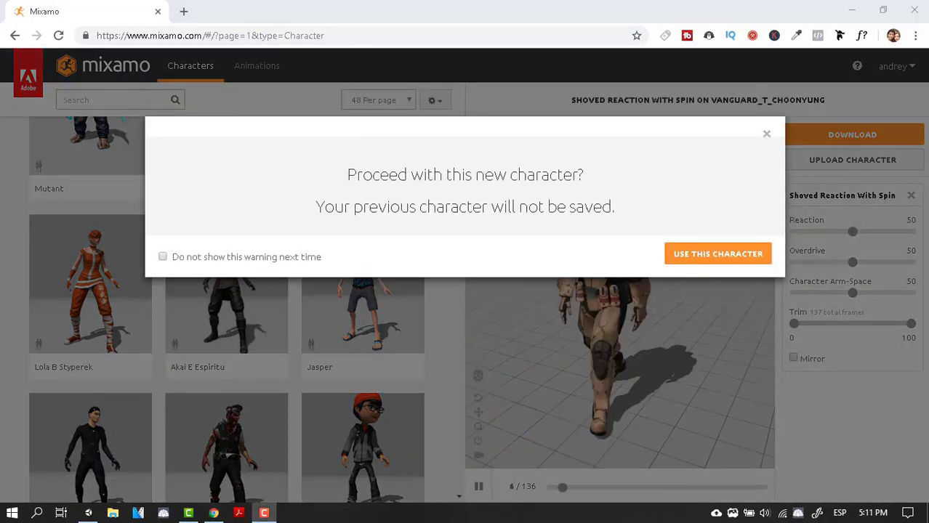
{"action": "left_click", "coordinate": [696, 254]}
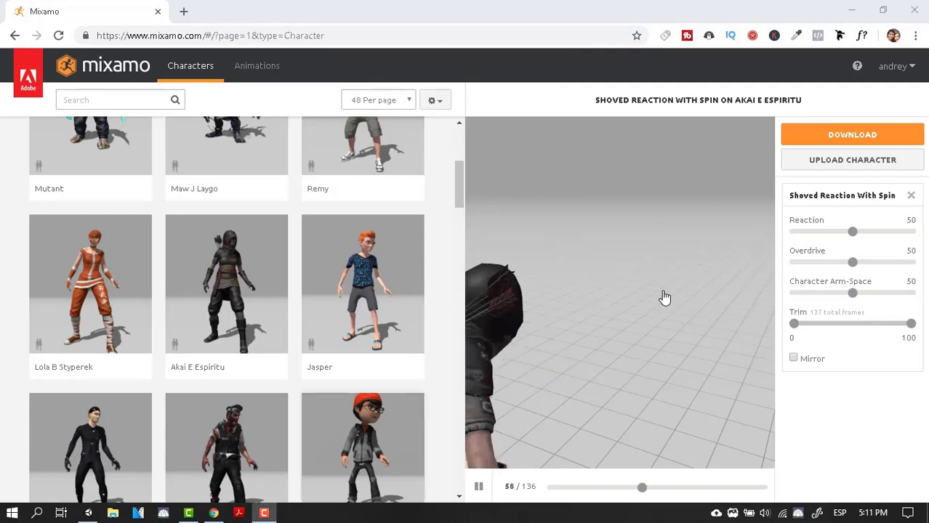
{"action": "scroll", "coordinate": [160, 240], "scroll_direction": "up", "scroll_amount": 3}
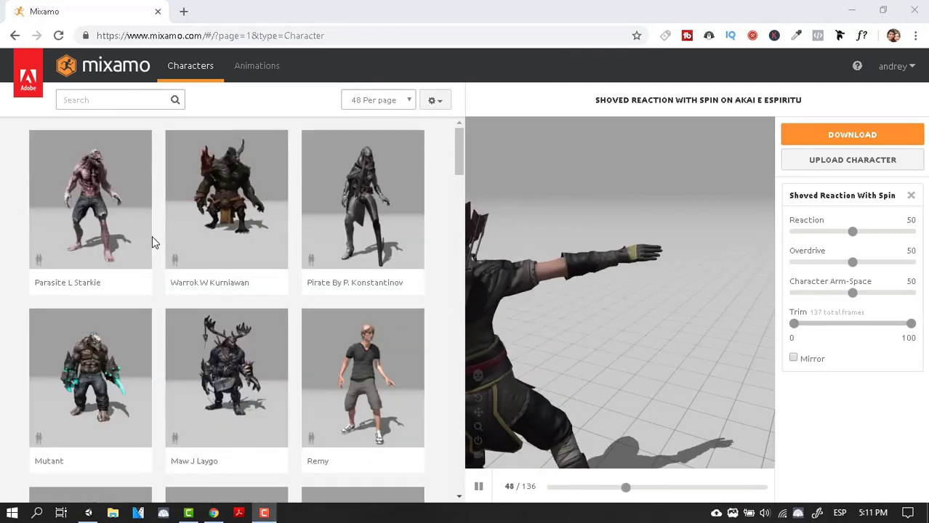
{"action": "left_click", "coordinate": [110, 100]}
{"action": "left_click", "coordinate": [270, 71]}
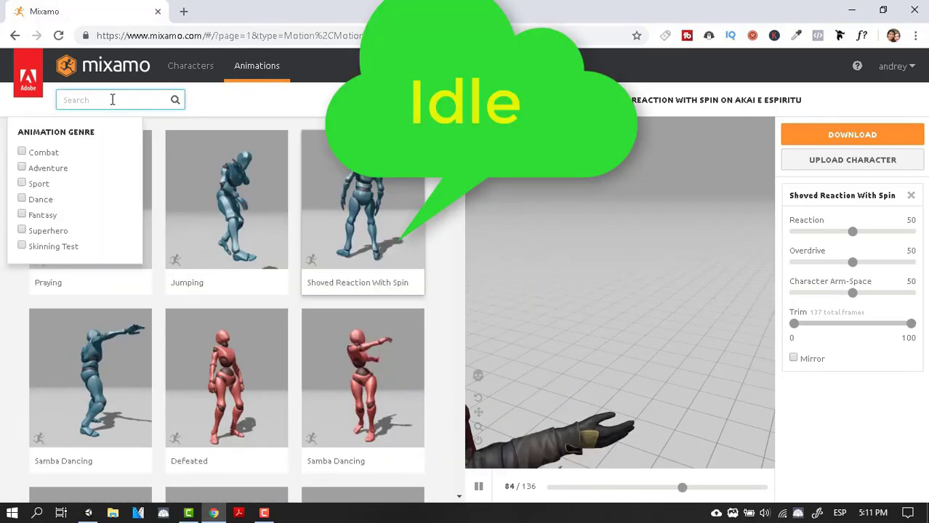
Step: Apply the first 'idle' result and download it as FBX For Unity with skin, no keyframe reduction
{"action": "type", "text": "iddle"}
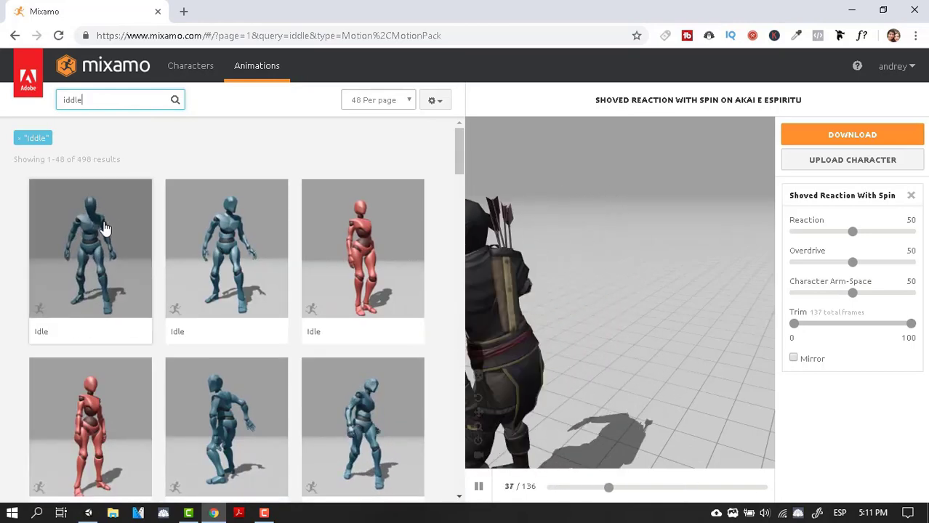
{"action": "left_click", "coordinate": [83, 282]}
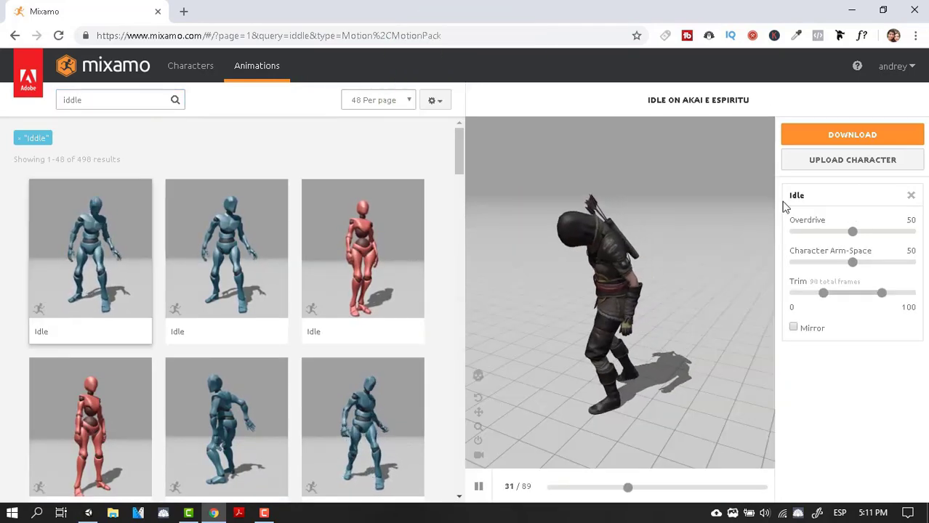
{"action": "left_click", "coordinate": [833, 139]}
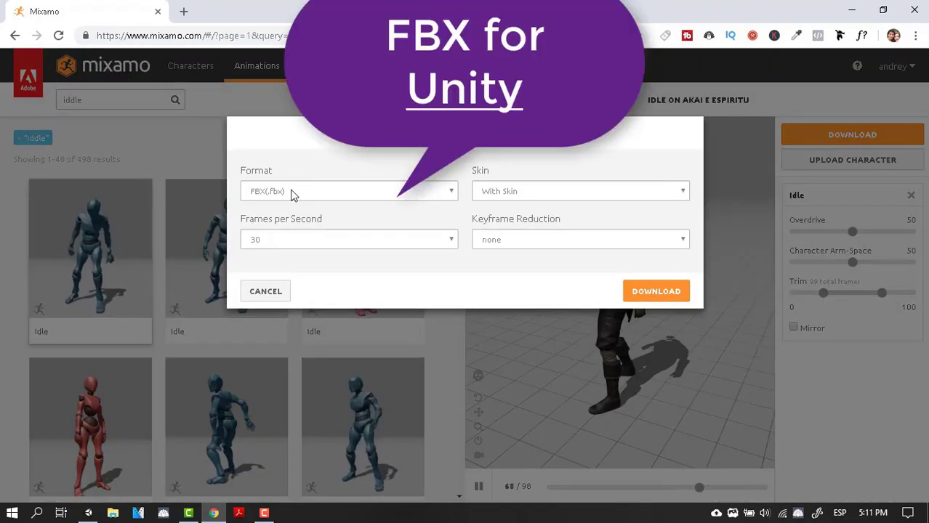
{"action": "left_click", "coordinate": [291, 192]}
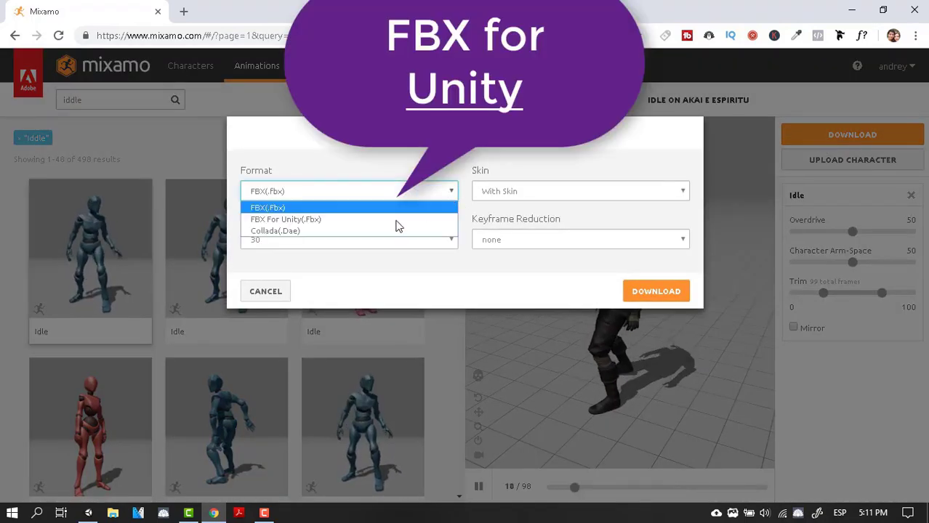
{"action": "left_click", "coordinate": [339, 220]}
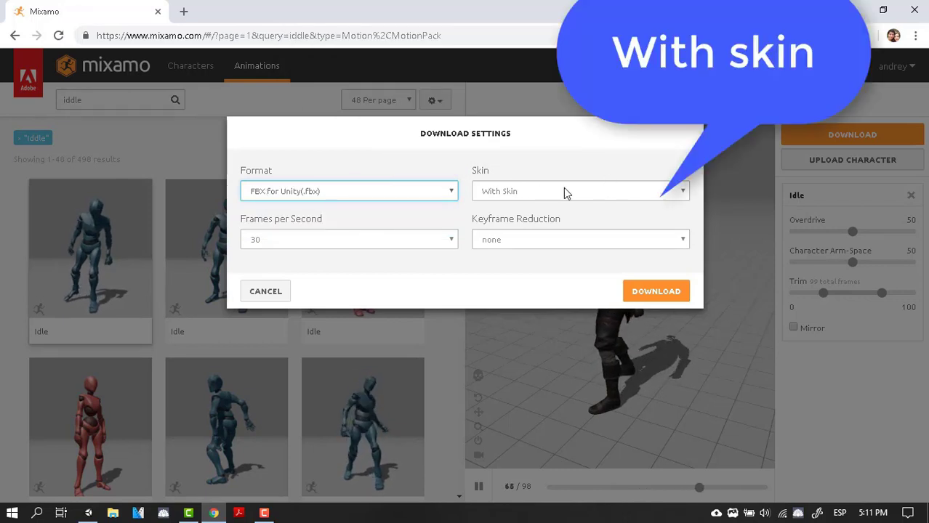
{"action": "left_click", "coordinate": [527, 239]}
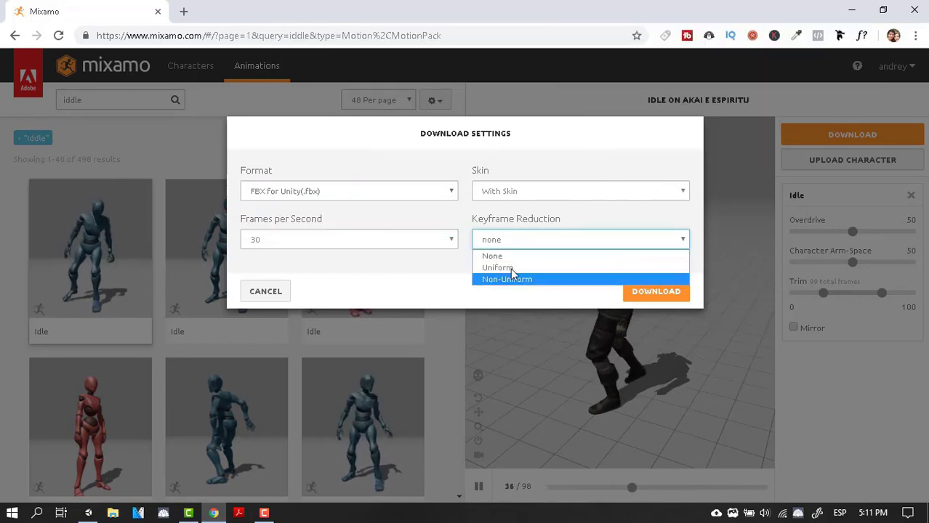
{"action": "left_click", "coordinate": [522, 275]}
{"action": "left_click", "coordinate": [649, 294]}
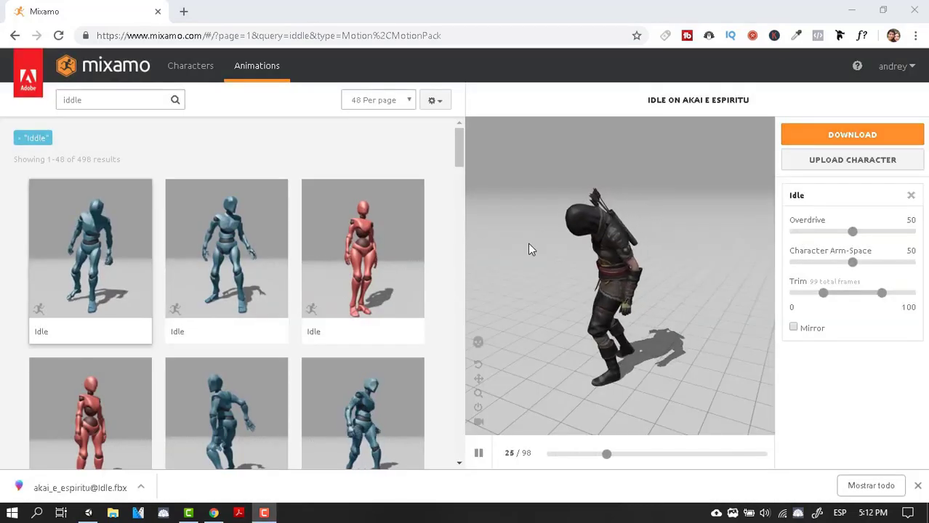
{"action": "left_click", "coordinate": [884, 10]}
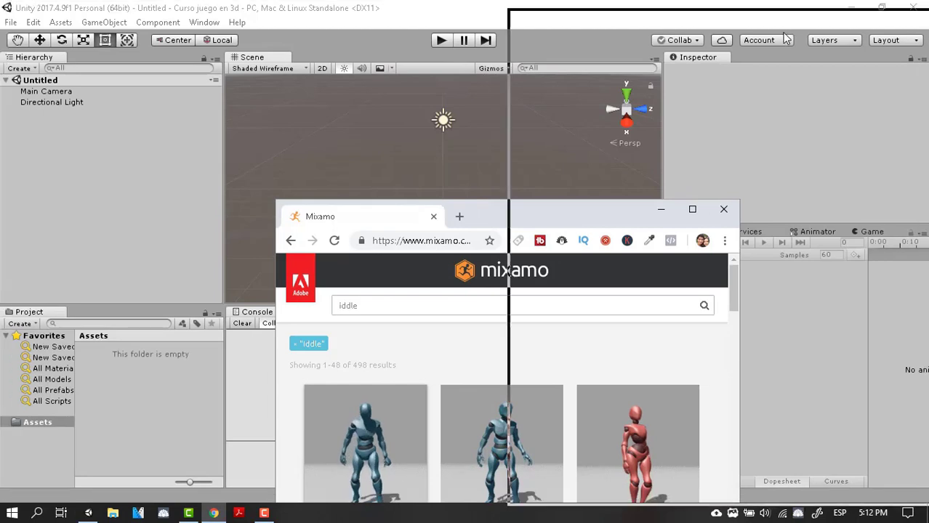
{"action": "key", "text": "super+Right"}
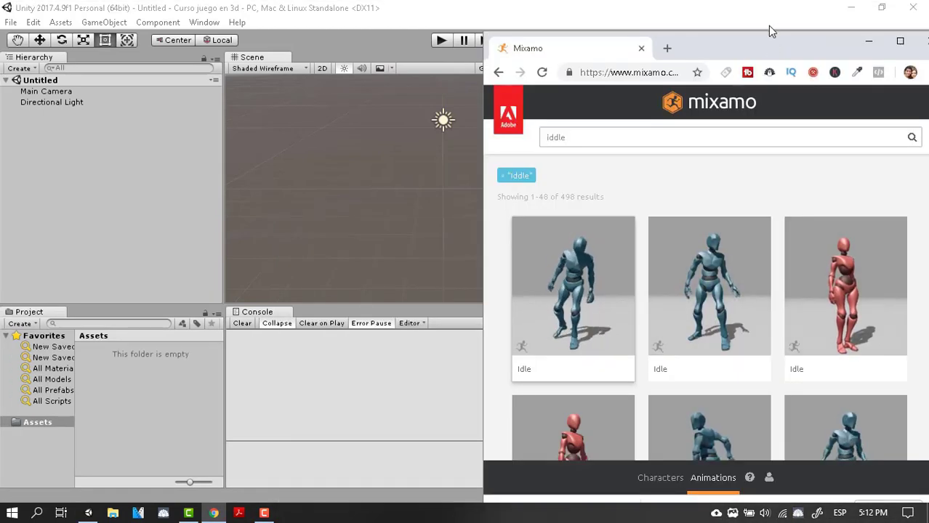
{"action": "left_click_drag", "start_coordinate": [761, 45], "coordinate": [757, 36]}
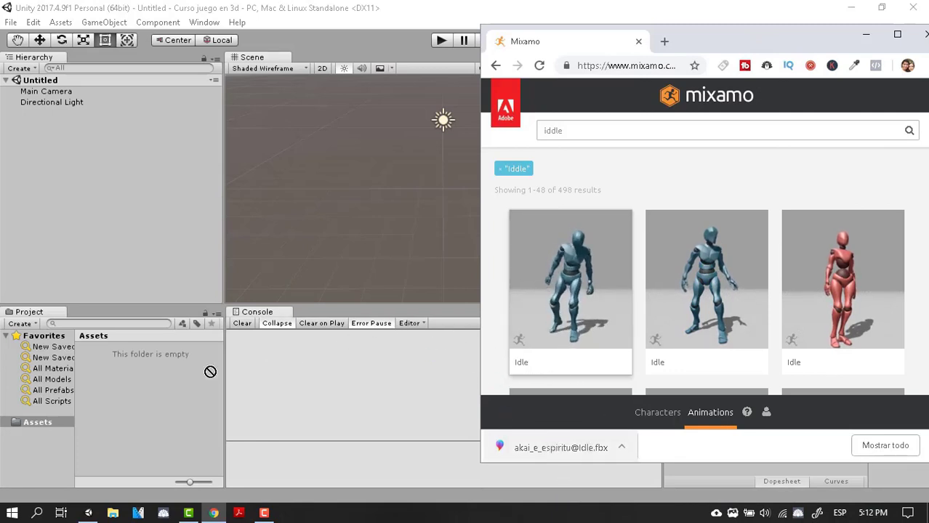
{"action": "left_click_drag", "start_coordinate": [196, 396], "coordinate": [198, 399]}
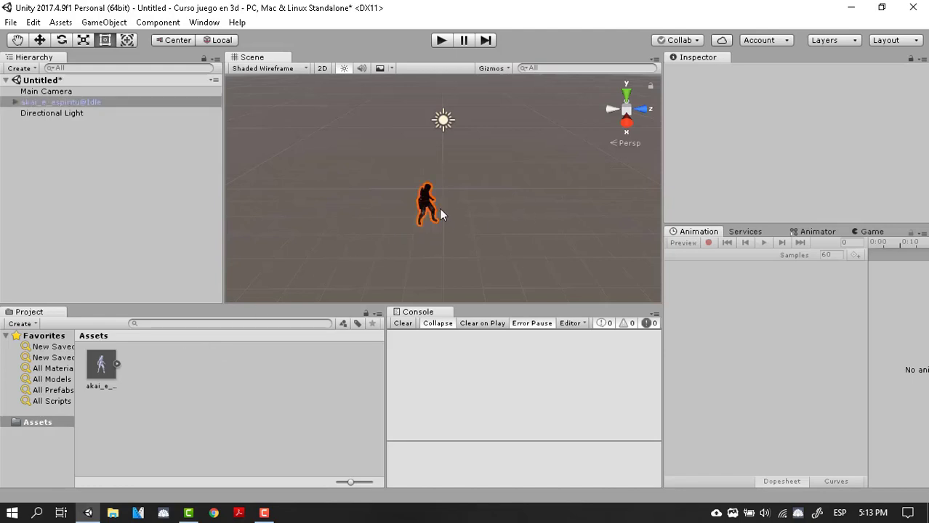
Step: Orbit the Scene view to the ninja's side, then bring up the Assets folder's Create menu
{"action": "scroll", "coordinate": [454, 218], "scroll_direction": "up", "scroll_amount": 2}
{"action": "scroll", "coordinate": [454, 218], "scroll_direction": "up", "scroll_amount": 2}
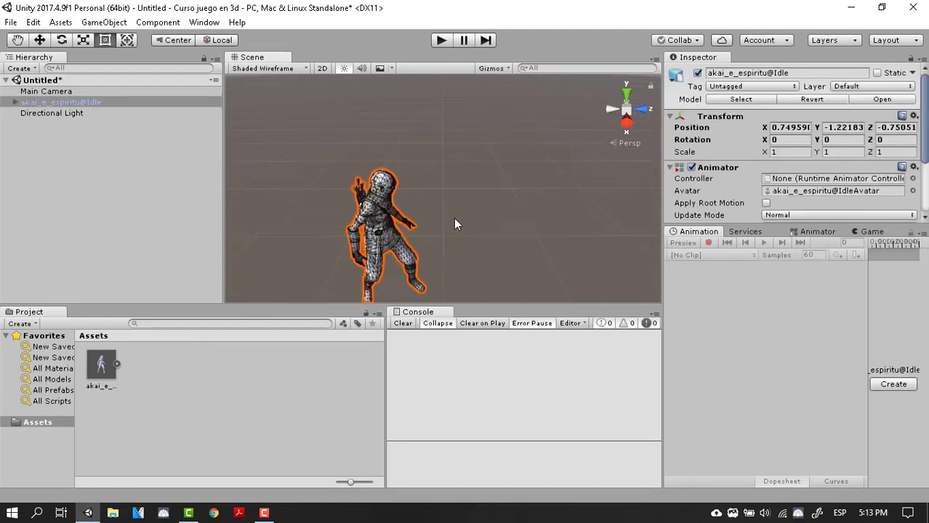
{"action": "left_click_drag", "start_coordinate": [454, 218], "coordinate": [187, 157], "text": "alt"}
{"action": "mouse_move", "coordinate": [605, 207]}
{"action": "left_mouse_down", "text": "alt"}
{"action": "mouse_move", "coordinate": [442, 182]}
{"action": "mouse_move", "coordinate": [524, 187]}
{"action": "left_mouse_up", "text": "alt"}
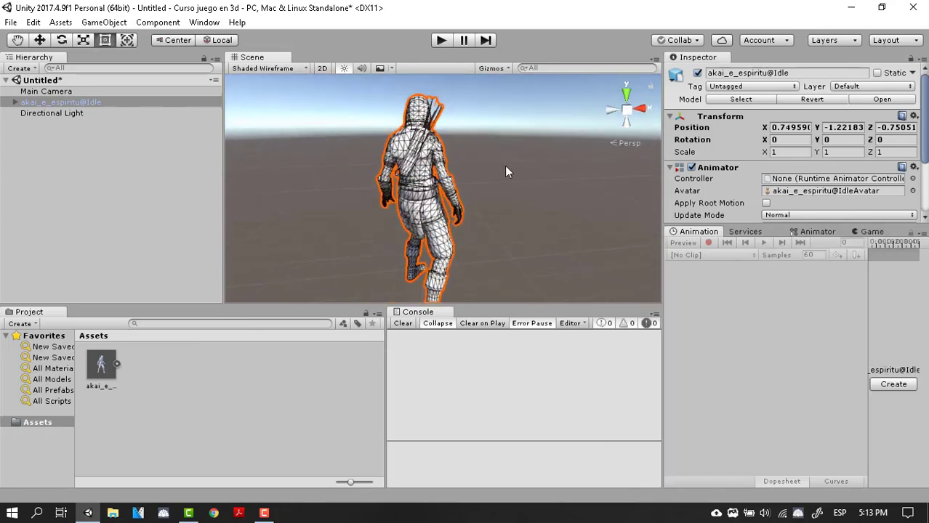
{"action": "left_click", "coordinate": [310, 231]}
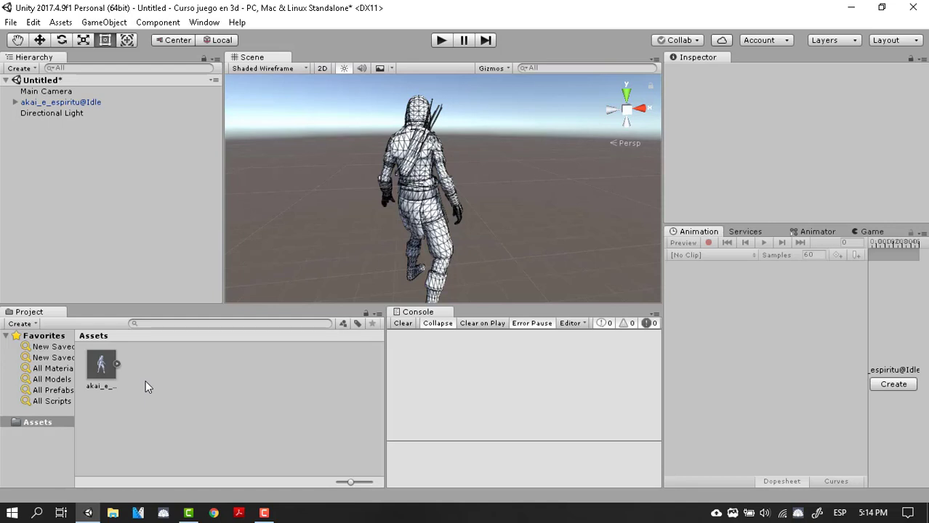
{"action": "left_click_drag", "start_coordinate": [464, 176], "coordinate": [333, 215], "text": "alt"}
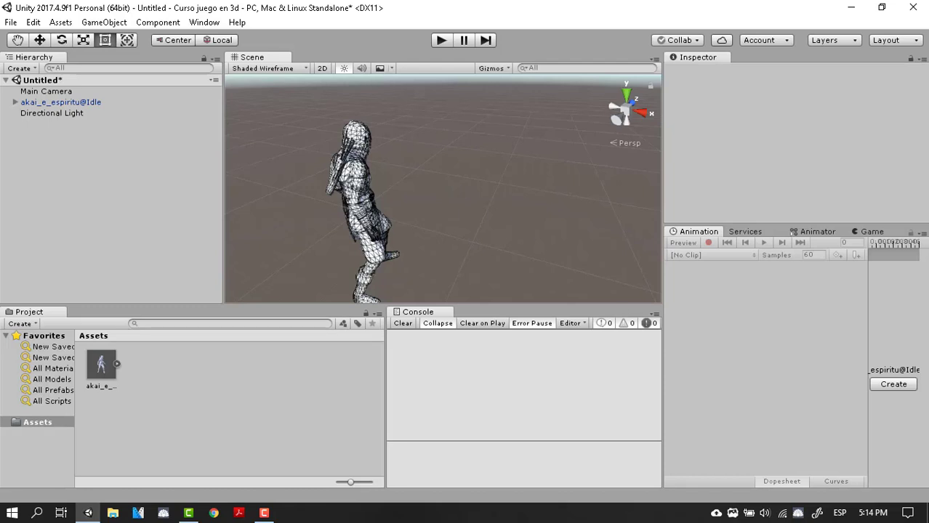
{"action": "right_click", "coordinate": [206, 375]}
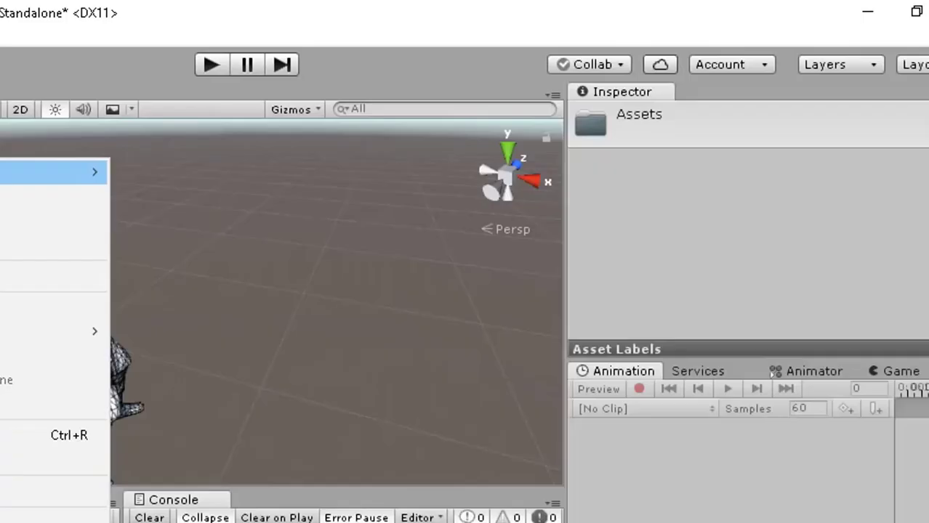
{"action": "mouse_move", "coordinate": [87, 171]}
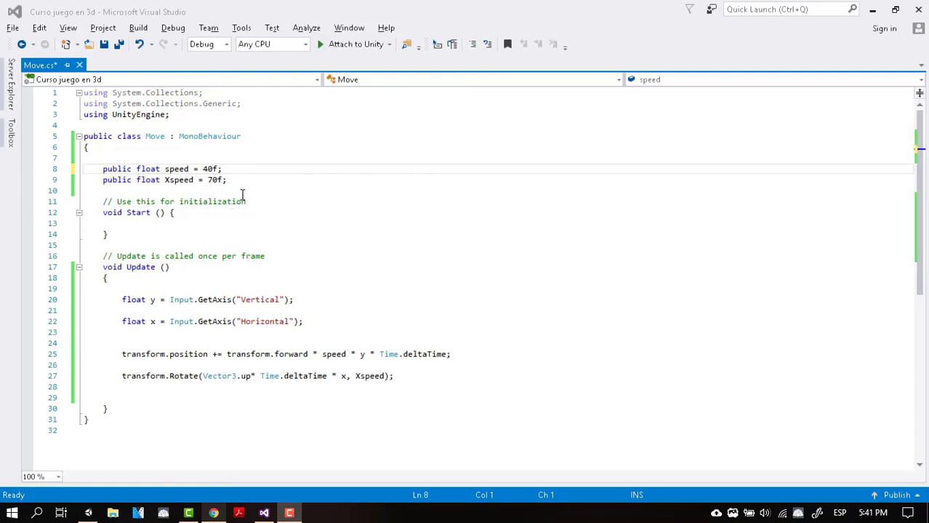
{"action": "left_click_drag", "start_coordinate": [245, 183], "coordinate": [106, 170]}
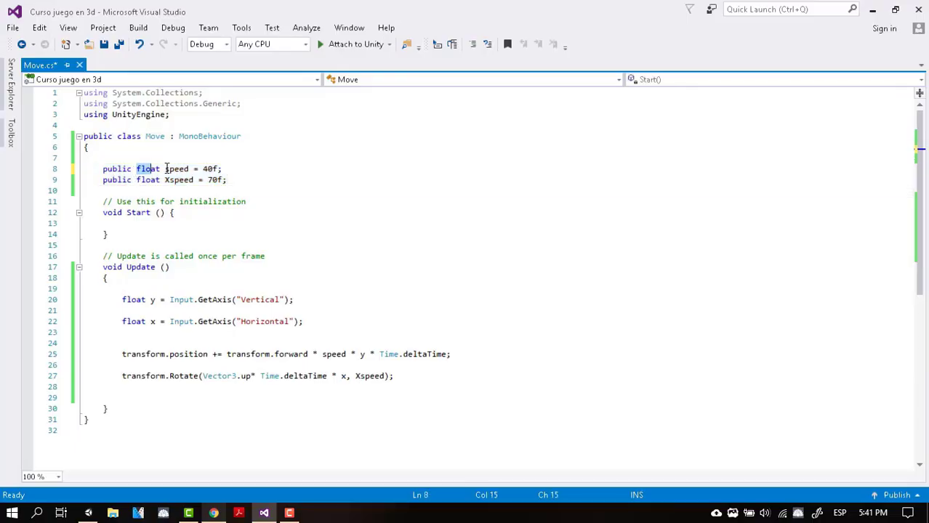
{"action": "left_click_drag", "start_coordinate": [137, 168], "coordinate": [162, 169]}
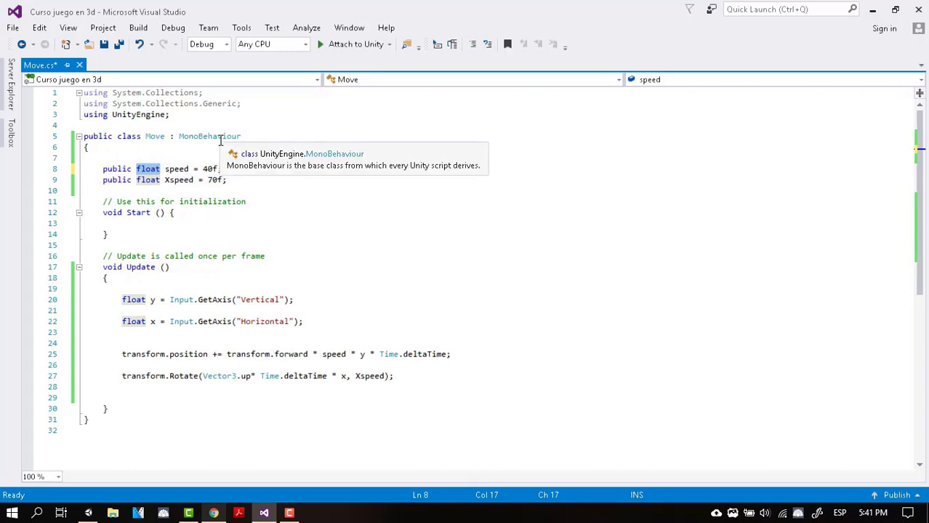
{"action": "left_click_drag", "start_coordinate": [164, 169], "coordinate": [218, 169]}
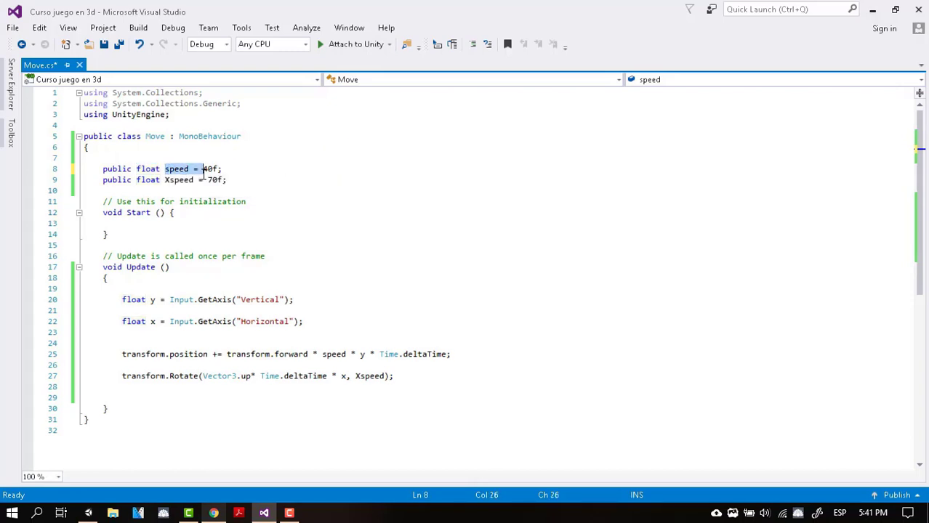
{"action": "key", "text": "Down"}
{"action": "key", "text": "End"}
{"action": "key", "text": "ctrl+shift+Left"}
{"action": "key", "text": "ctrl+shift+Left"}
{"action": "key", "text": "ctrl+shift+Left"}
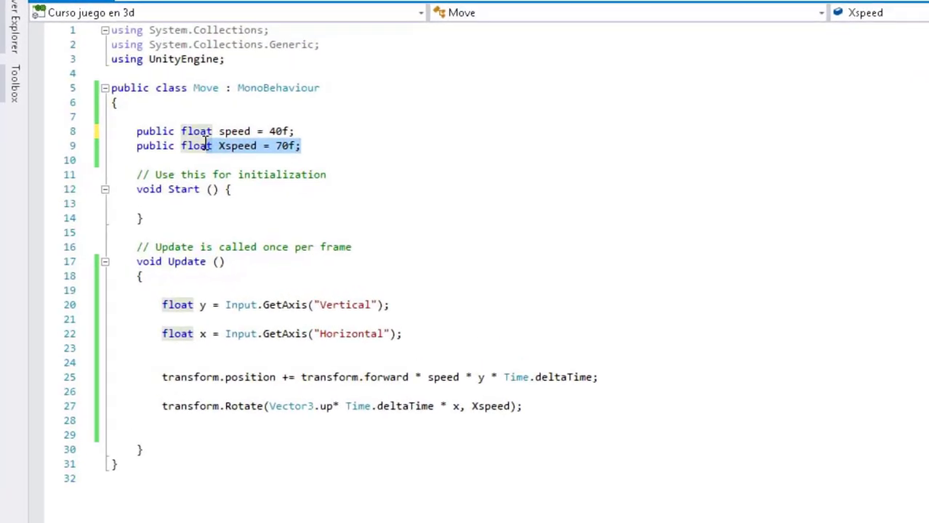
{"action": "left_click_drag", "start_coordinate": [164, 168], "coordinate": [202, 168]}
{"action": "mouse_move", "coordinate": [276, 130]}
{"action": "left_mouse_down"}
{"action": "mouse_move", "coordinate": [307, 131]}
{"action": "mouse_move", "coordinate": [218, 145]}
{"action": "left_mouse_up"}
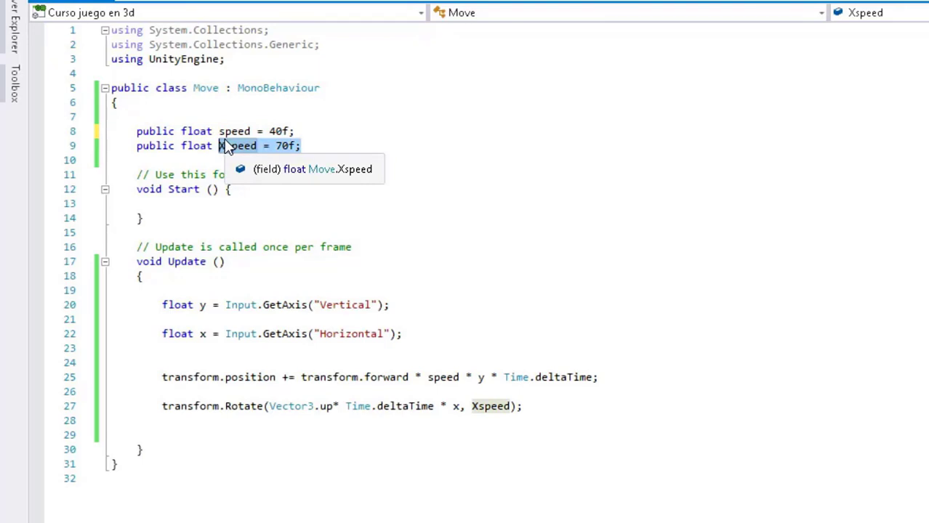
{"action": "scroll", "coordinate": [458, 306], "scroll_direction": "down", "scroll_amount": 1}
{"action": "left_click_drag", "start_coordinate": [407, 267], "coordinate": [162, 266]}
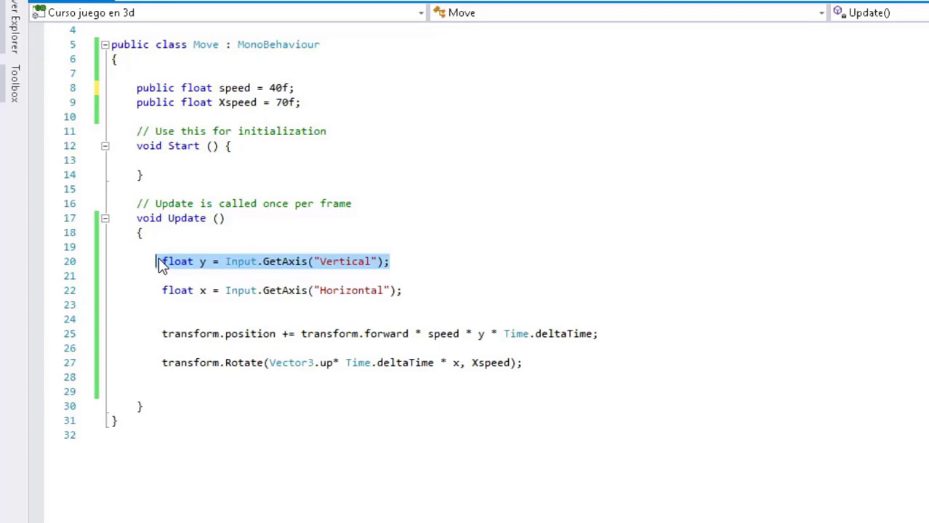
{"action": "left_click", "coordinate": [219, 263]}
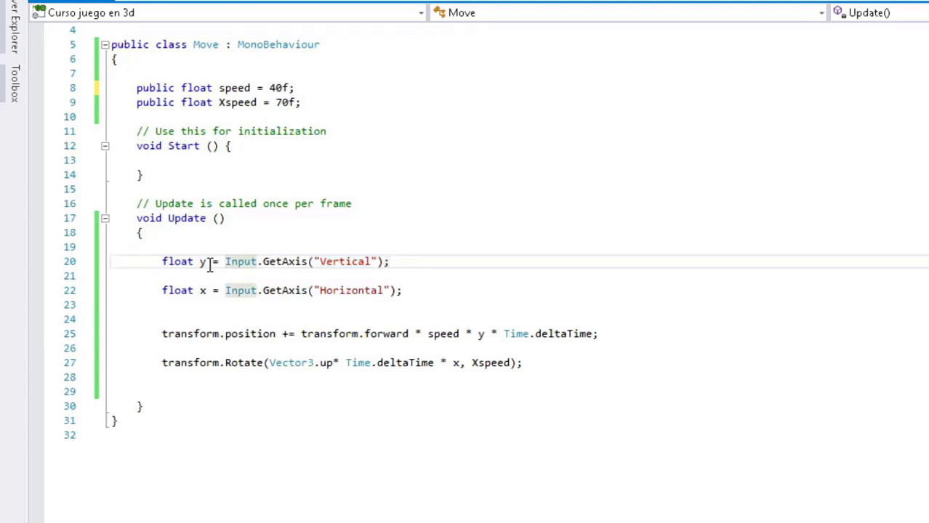
{"action": "mouse_move", "coordinate": [208, 263]}
{"action": "left_mouse_down"}
{"action": "mouse_move", "coordinate": [166, 252]}
{"action": "mouse_move", "coordinate": [162, 260]}
{"action": "left_mouse_up"}
{"action": "left_click", "coordinate": [200, 262]}
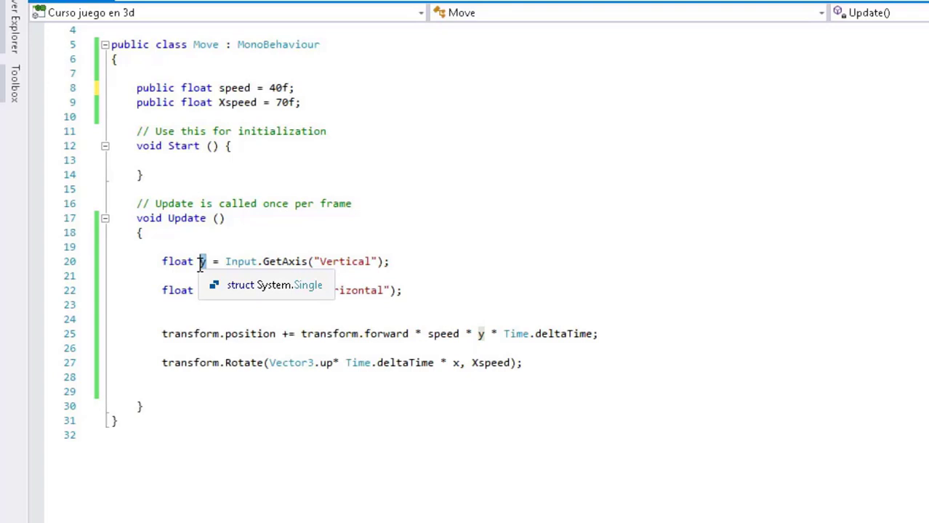
{"action": "mouse_move", "coordinate": [390, 262]}
{"action": "left_mouse_down"}
{"action": "mouse_move", "coordinate": [156, 263]}
{"action": "mouse_move", "coordinate": [414, 293]}
{"action": "left_mouse_up"}
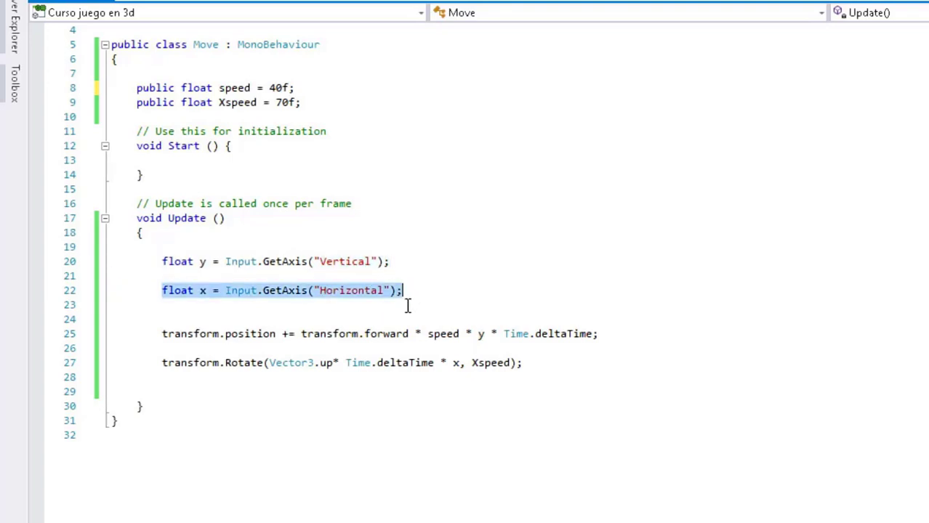
{"action": "left_click", "coordinate": [407, 306]}
{"action": "scroll", "coordinate": [390, 331], "scroll_direction": "down", "scroll_amount": 1}
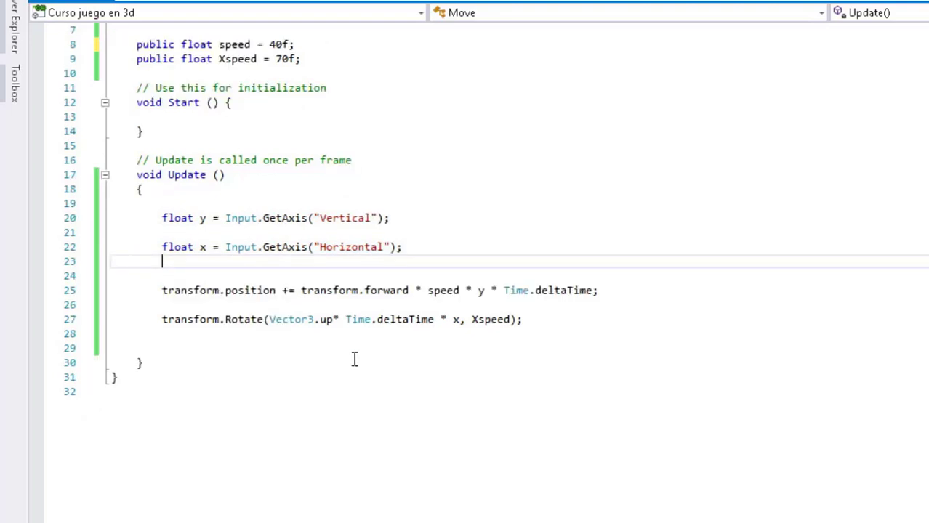
{"action": "scroll", "coordinate": [355, 360], "scroll_direction": "down", "scroll_amount": 1}
{"action": "left_click_drag", "start_coordinate": [162, 249], "coordinate": [604, 250]}
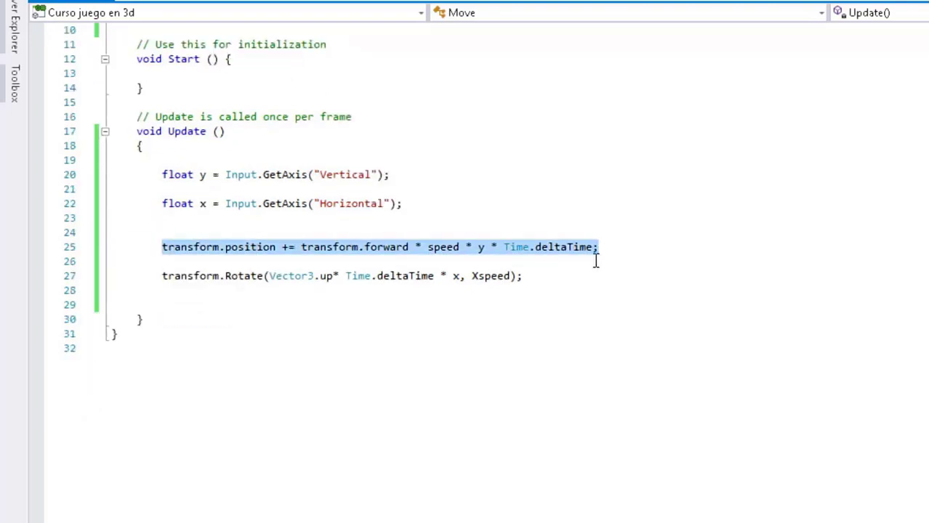
{"action": "left_click", "coordinate": [570, 283]}
{"action": "left_click_drag", "start_coordinate": [161, 247], "coordinate": [293, 248]}
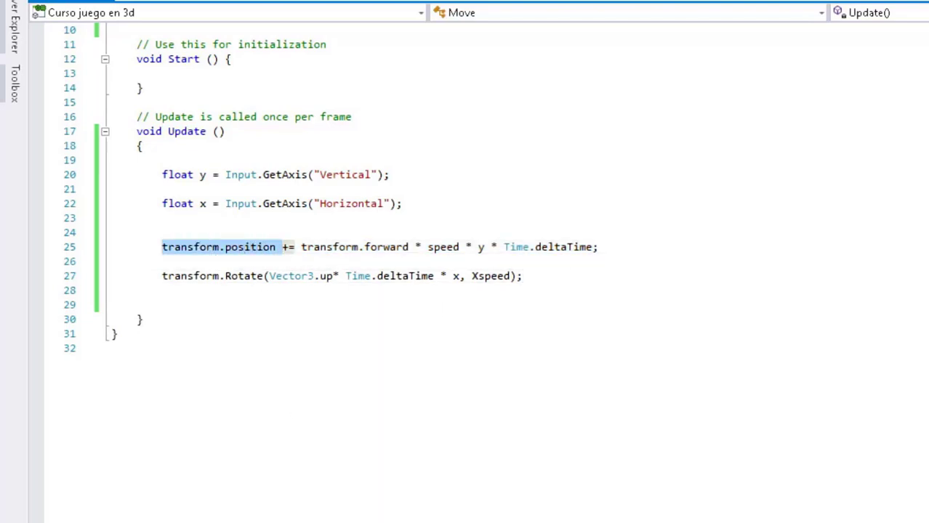
Step: Undo a trial Position Y of -2.3 and slide the ninja's Position Z to -0.51
{"action": "left_click", "coordinate": [290, 518]}
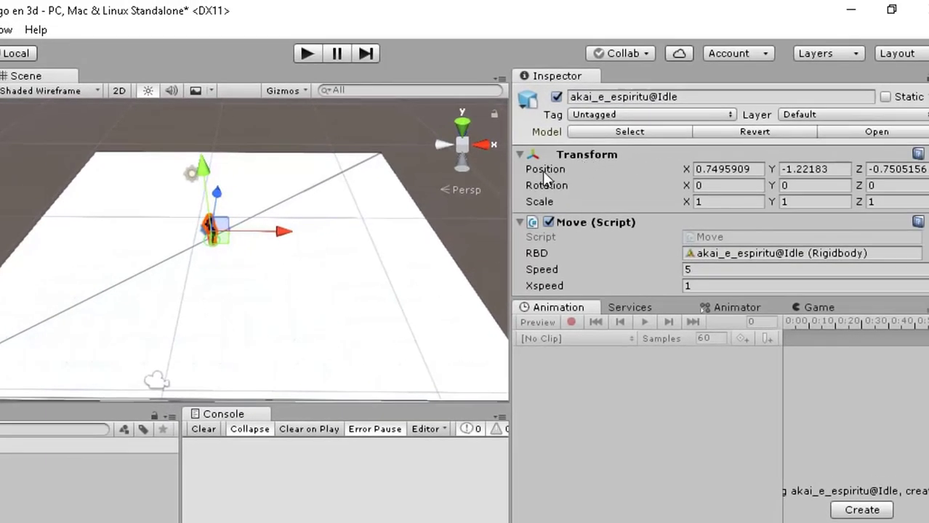
{"action": "left_click", "coordinate": [777, 168]}
{"action": "type", "text": "-2.3"}
{"action": "key", "text": "ctrl+z"}
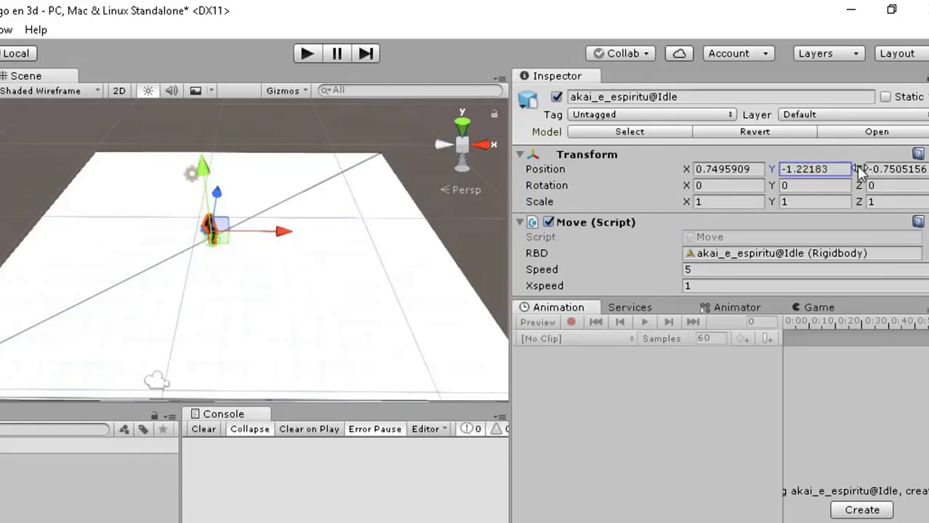
{"action": "left_click", "coordinate": [880, 169]}
{"action": "type", "text": "1.04"}
{"action": "left_click_drag", "start_coordinate": [859, 169], "coordinate": [870, 162]}
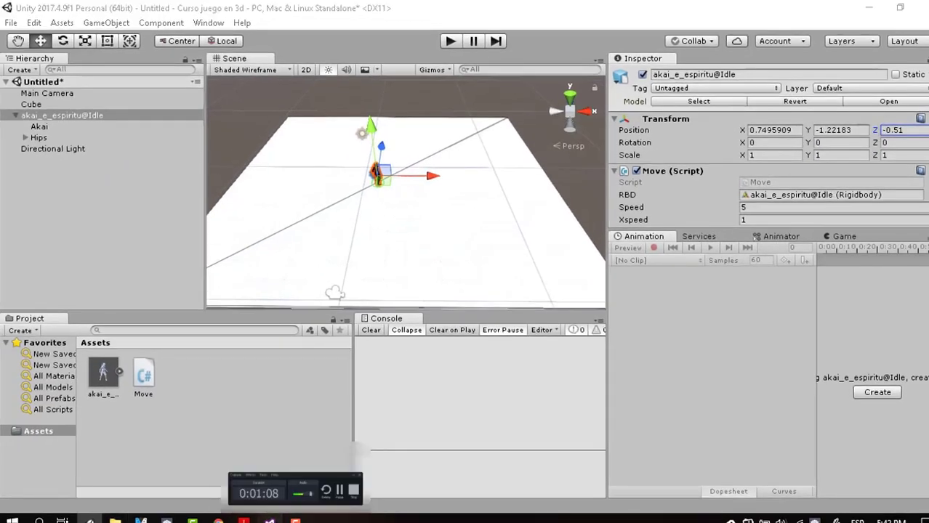
Step: Back in Move.cs, review transform.forward and the speed variable on line 25
{"action": "left_click", "coordinate": [269, 522]}
{"action": "left_click", "coordinate": [233, 261]}
{"action": "left_click_drag", "start_coordinate": [232, 262], "coordinate": [322, 263]}
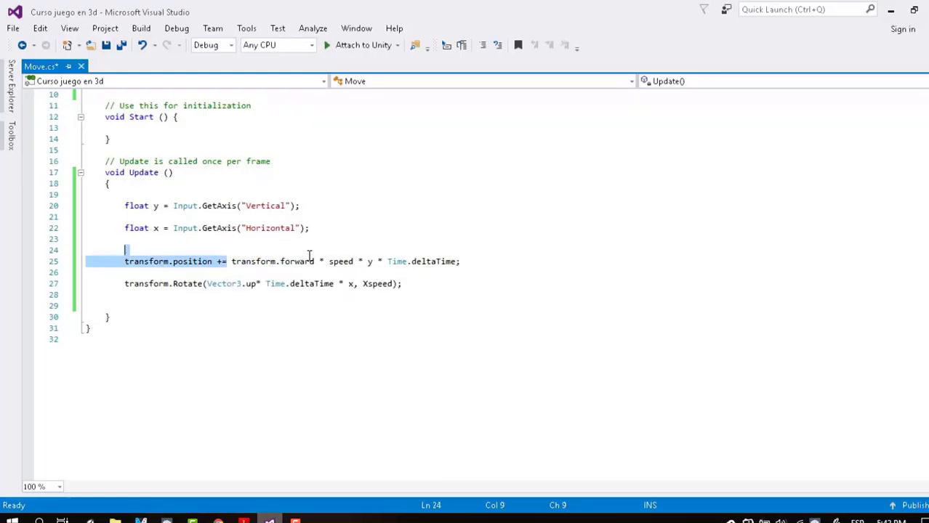
{"action": "left_click", "coordinate": [322, 263]}
{"action": "double_click", "coordinate": [340, 262]}
Step: Review the y declaration, Time.deltaTime on line 25, and the Rotate statement on line 27
{"action": "scroll", "coordinate": [202, 131], "scroll_direction": "up", "scroll_amount": 2}
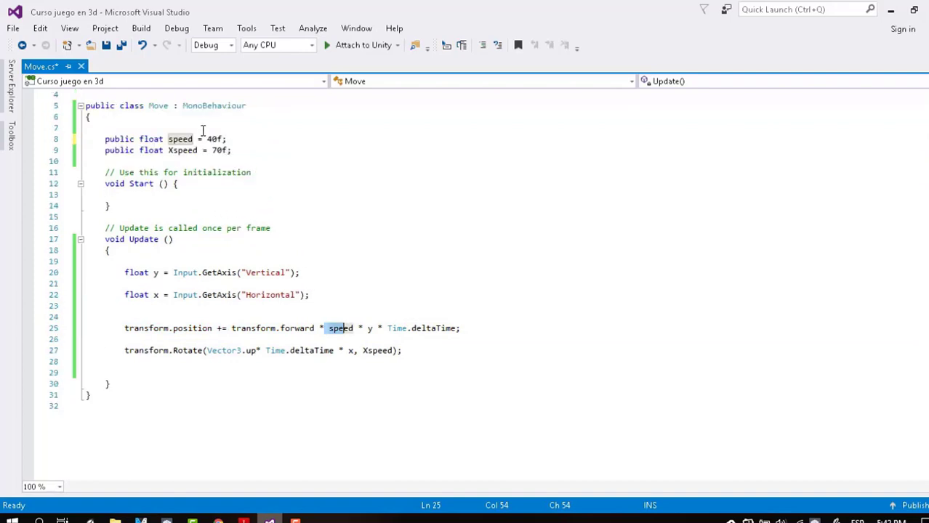
{"action": "left_click", "coordinate": [367, 329]}
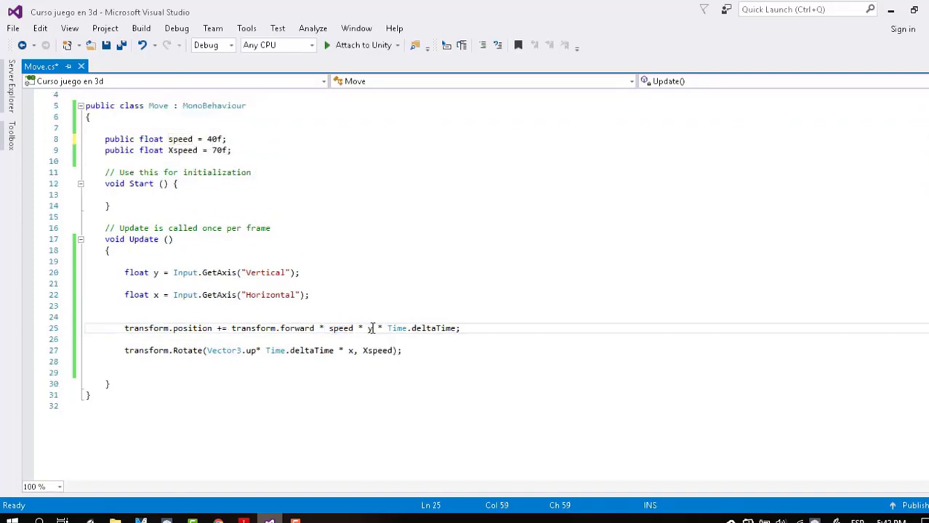
{"action": "left_click", "coordinate": [157, 276]}
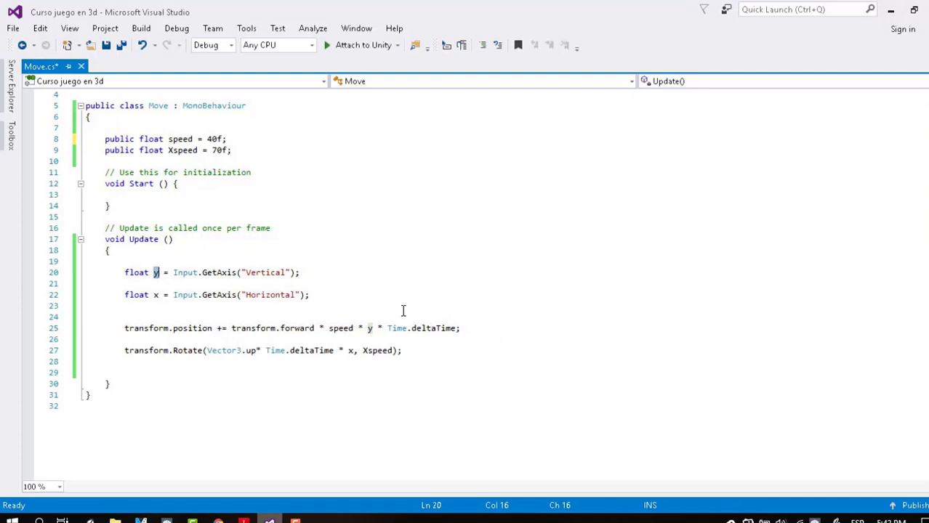
{"action": "left_click_drag", "start_coordinate": [386, 328], "coordinate": [461, 331]}
{"action": "left_click_drag", "start_coordinate": [122, 351], "coordinate": [403, 351]}
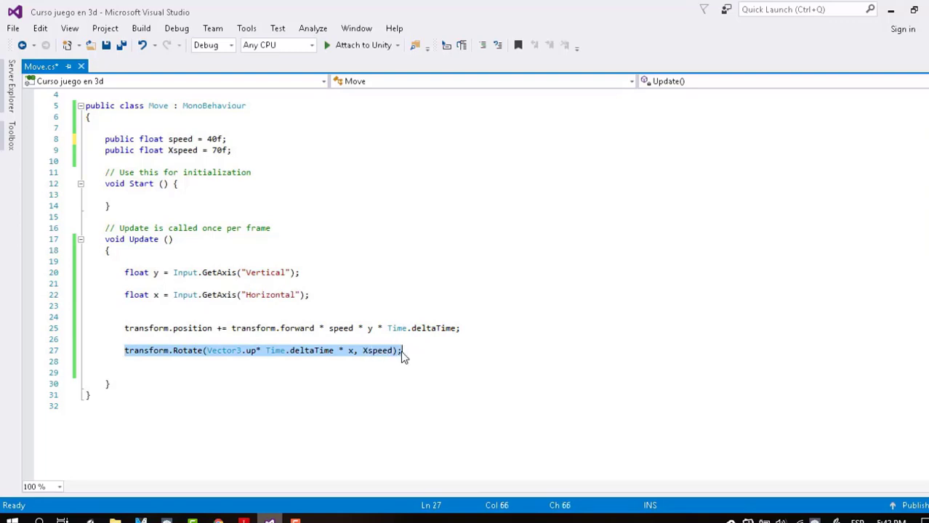
{"action": "left_click", "coordinate": [185, 328]}
{"action": "left_click", "coordinate": [192, 350]}
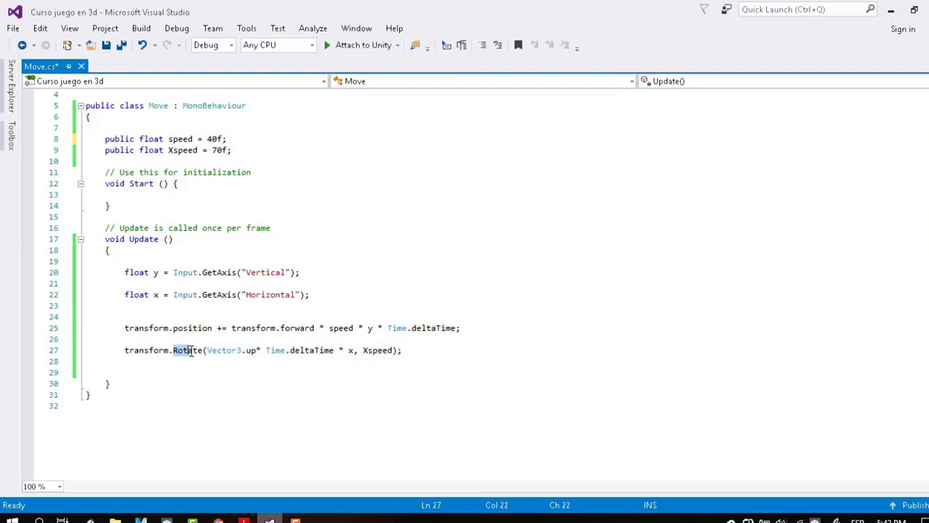
Step: Turn the ninja around its Y axis in Unity, then examine the Rotate call's Vector3.up
{"action": "left_click", "coordinate": [89, 519]}
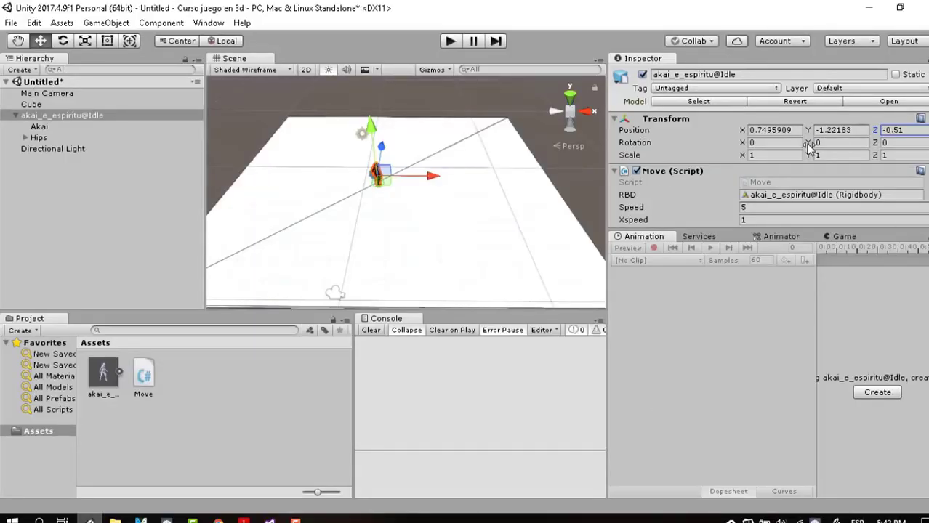
{"action": "left_click_drag", "start_coordinate": [807, 144], "coordinate": [182, 209]}
{"action": "left_click_drag", "start_coordinate": [896, 181], "coordinate": [595, 228]}
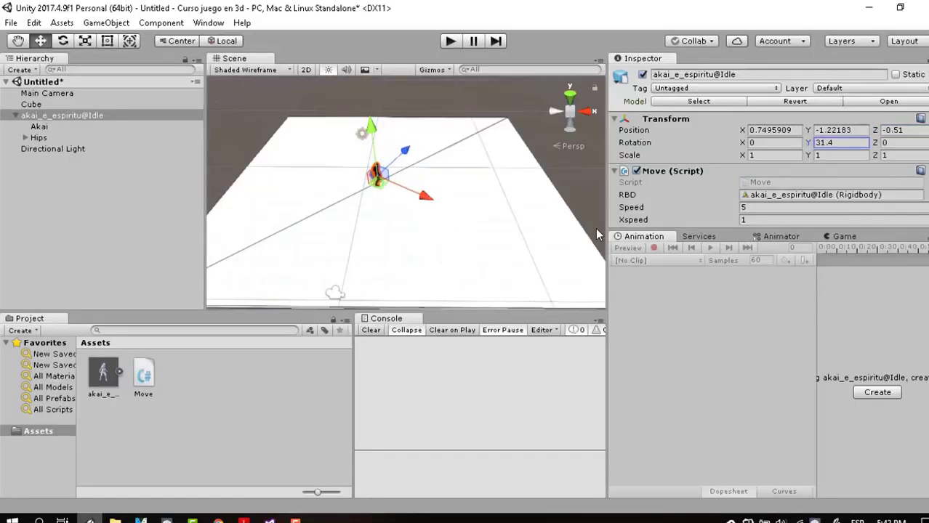
{"action": "left_click", "coordinate": [268, 519]}
{"action": "left_click", "coordinate": [207, 350]}
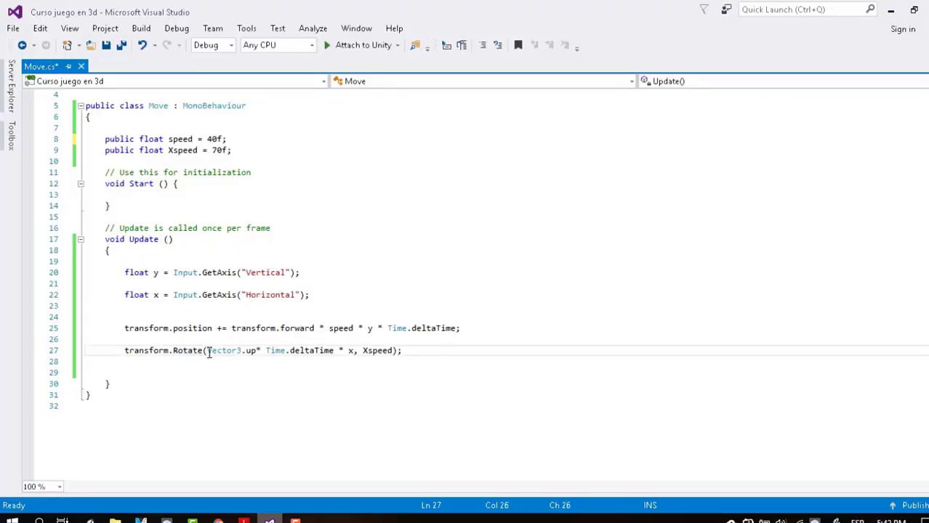
{"action": "left_click_drag", "start_coordinate": [141, 348], "coordinate": [348, 357]}
{"action": "left_click", "coordinate": [412, 344]}
{"action": "mouse_move", "coordinate": [411, 345]}
{"action": "left_mouse_down"}
{"action": "mouse_move", "coordinate": [234, 363]}
{"action": "mouse_move", "coordinate": [207, 351]}
{"action": "left_mouse_up"}
{"action": "left_click", "coordinate": [234, 363]}
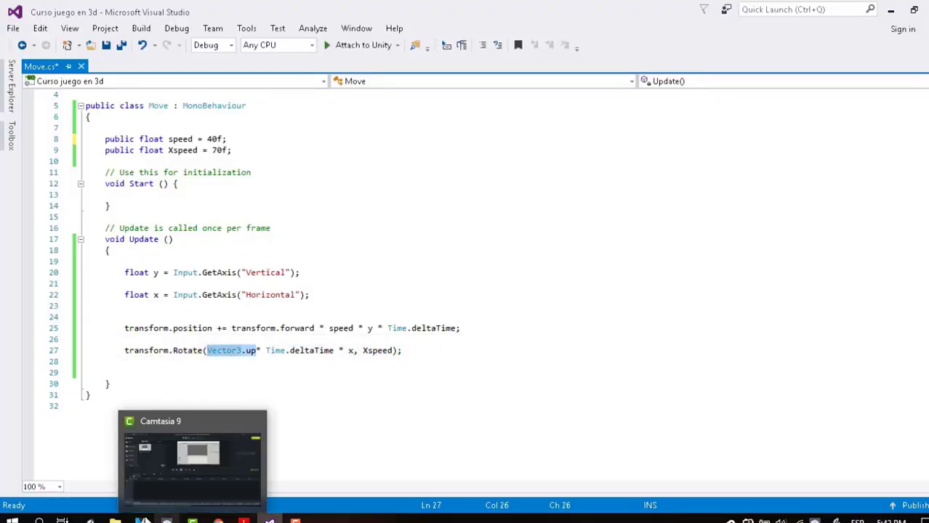
Step: Rotate the ninja back near zero, then check Time.deltaTime, x and Xspeed in Rotate
{"action": "left_click", "coordinate": [89, 519]}
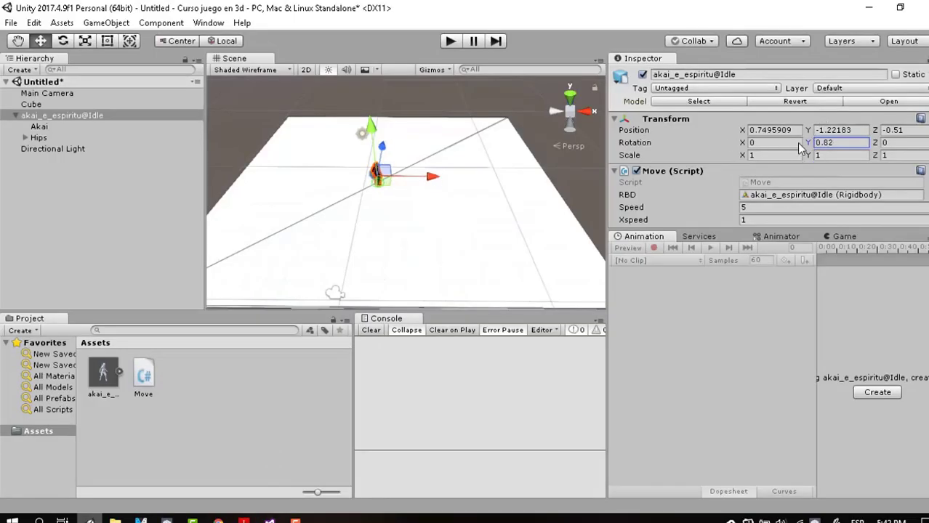
{"action": "left_click_drag", "start_coordinate": [812, 143], "coordinate": [764, 144]}
{"action": "left_click", "coordinate": [89, 519]}
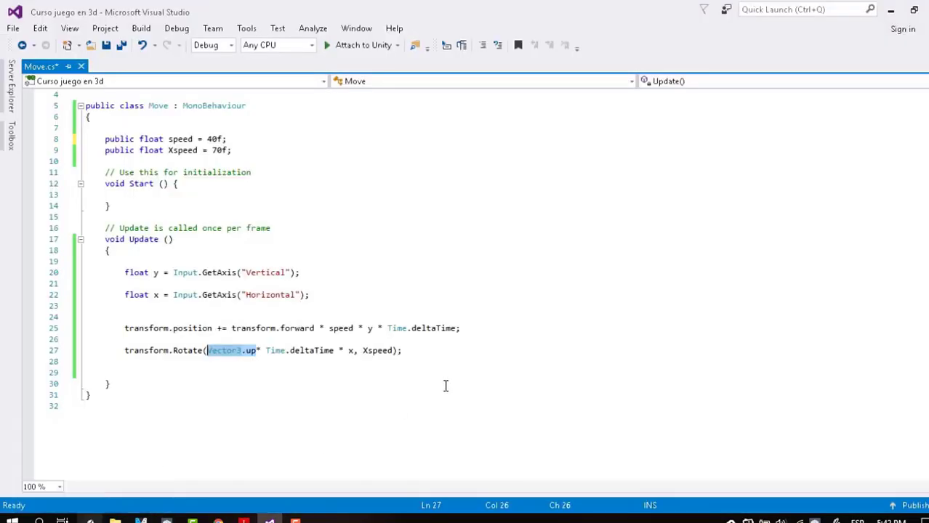
{"action": "left_click", "coordinate": [328, 351]}
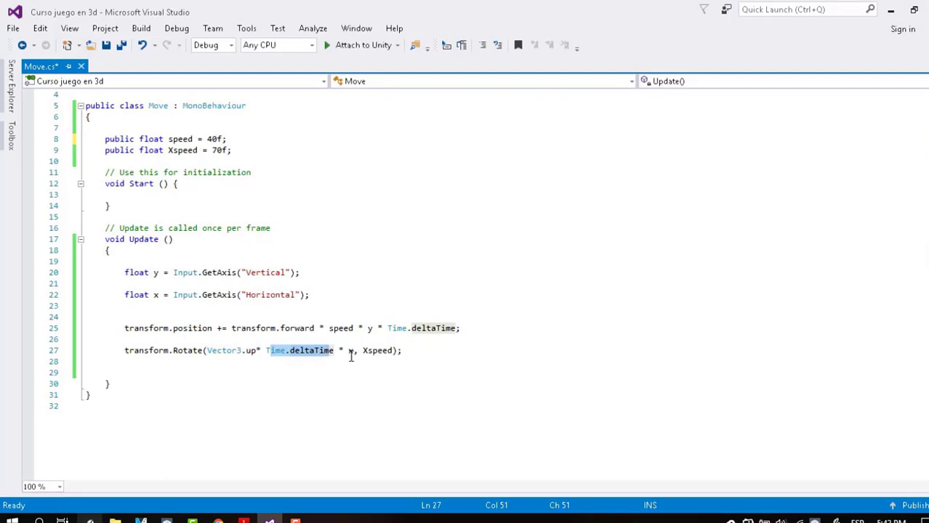
{"action": "left_click", "coordinate": [352, 351]}
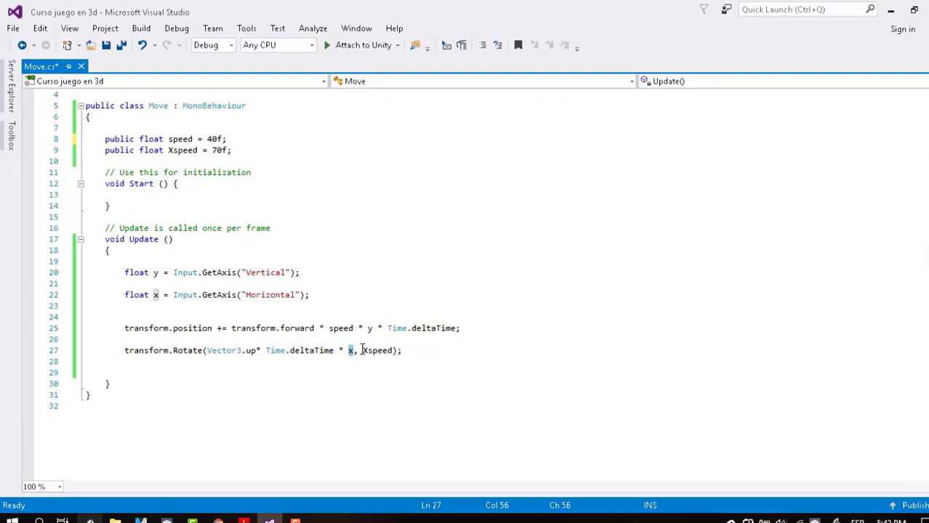
{"action": "left_click_drag", "start_coordinate": [362, 350], "coordinate": [405, 357]}
{"action": "left_click", "coordinate": [182, 149]}
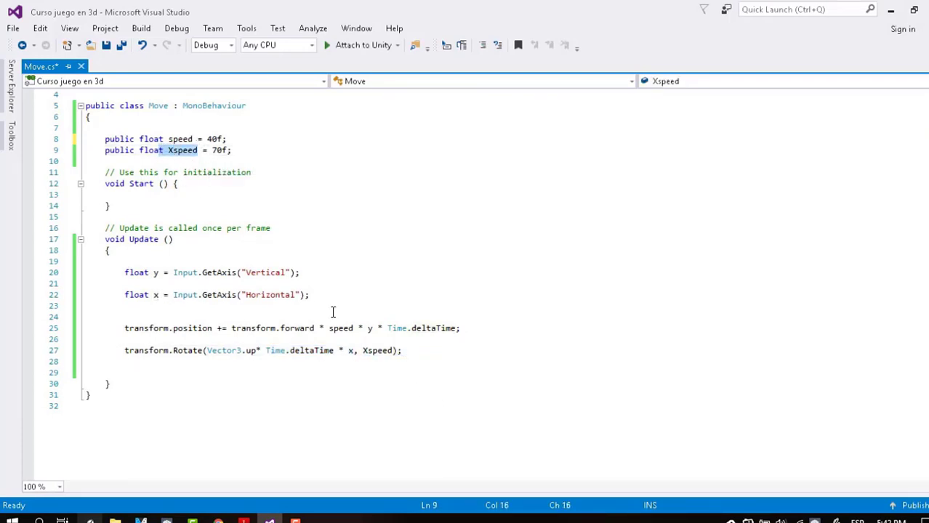
{"action": "left_click_drag", "start_coordinate": [124, 362], "coordinate": [150, 118]}
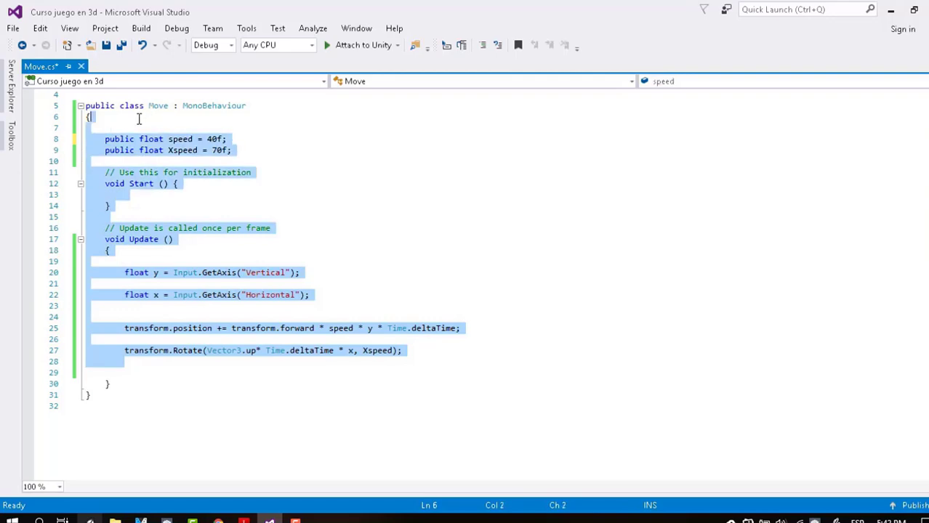
Step: Run the scene briefly to test the ninja, then stop it with Ctrl+P
{"action": "left_click", "coordinate": [89, 518]}
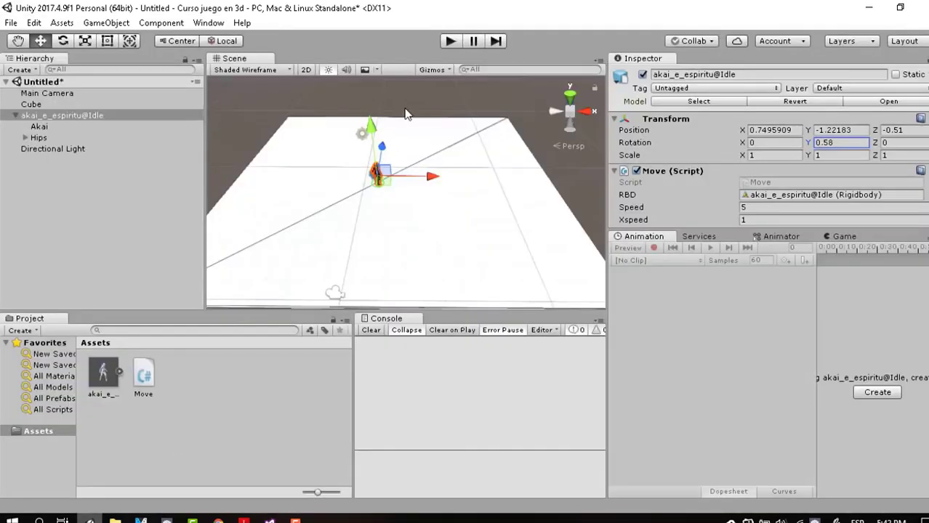
{"action": "left_click", "coordinate": [449, 42]}
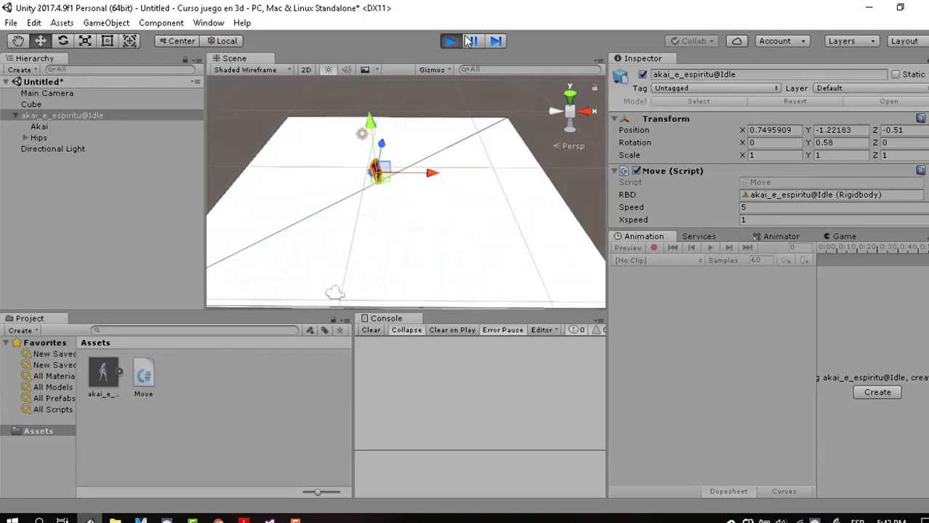
{"action": "key", "text": "ctrl+p"}
Step: Collapse the character's children, select the ground Cube, and orbit around the floor
{"action": "scroll", "coordinate": [699, 127], "scroll_direction": "down", "scroll_amount": 3}
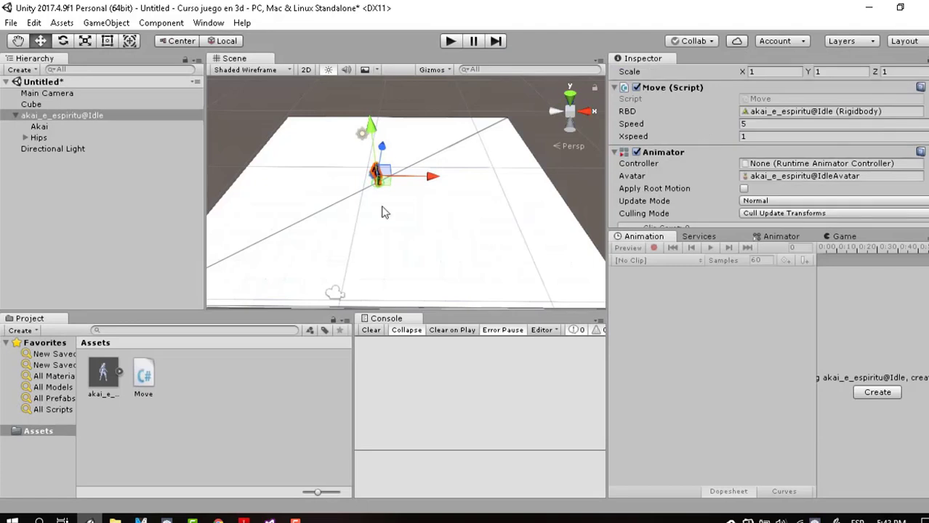
{"action": "left_click", "coordinate": [21, 116]}
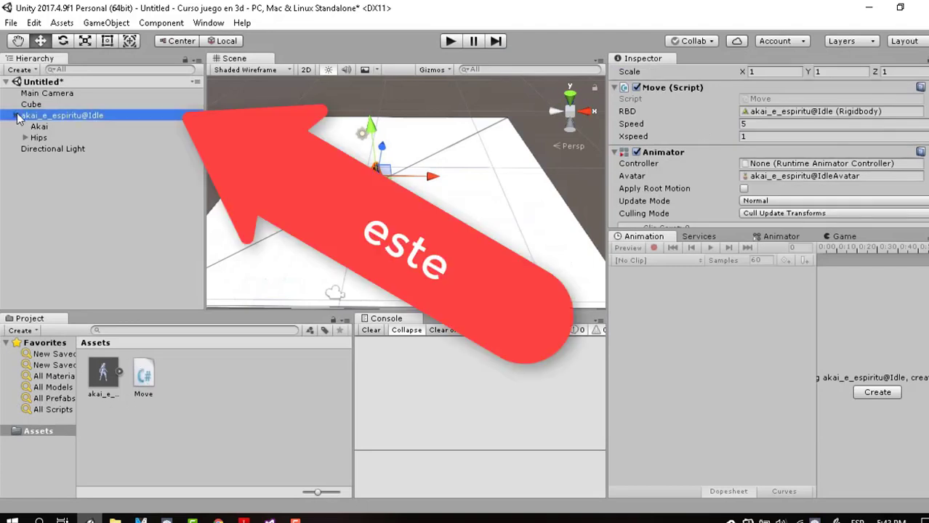
{"action": "left_click", "coordinate": [15, 116]}
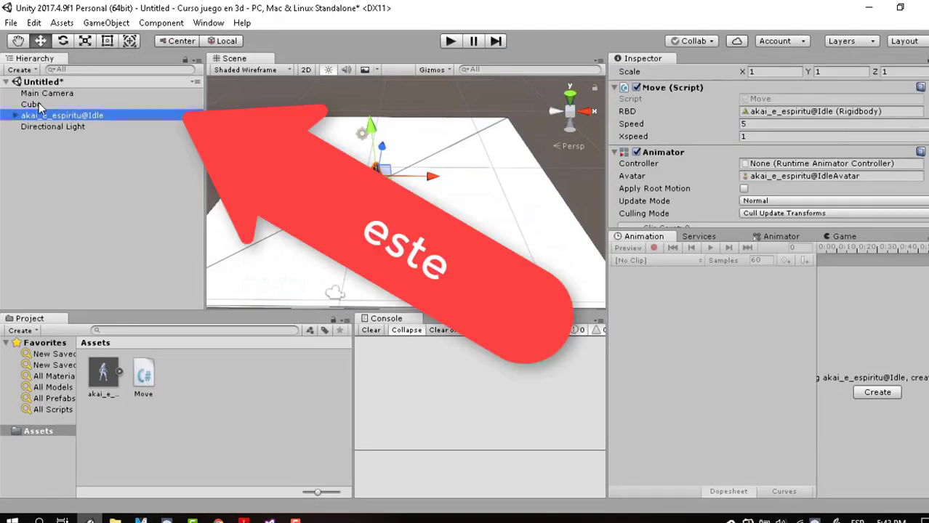
{"action": "left_click", "coordinate": [465, 240]}
{"action": "scroll", "coordinate": [487, 245], "scroll_direction": "down", "scroll_amount": 2}
{"action": "mouse_move", "coordinate": [487, 245]}
{"action": "left_mouse_down", "text": "alt"}
{"action": "mouse_move", "coordinate": [360, 115]}
{"action": "mouse_move", "coordinate": [193, 215]}
{"action": "left_mouse_up", "text": "alt"}
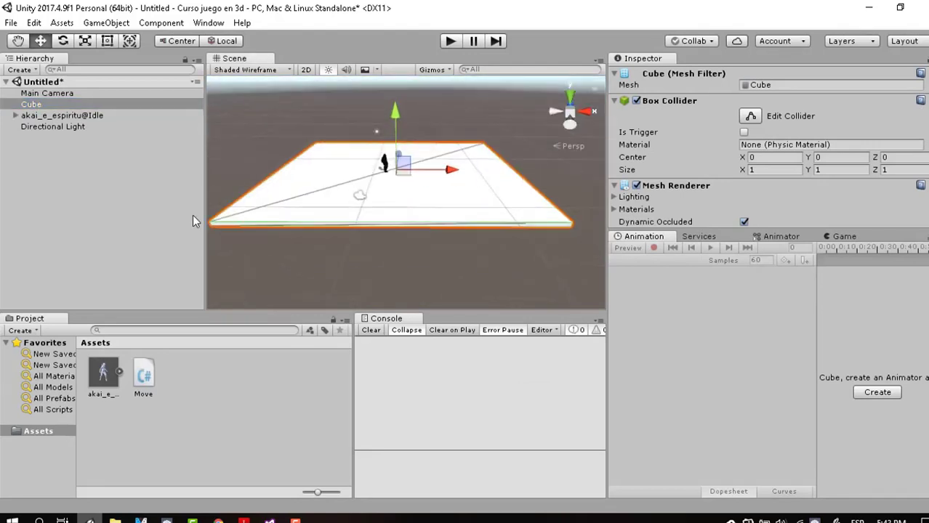
Step: Select akai_e_espiritu@Idle and orbit and zoom the Scene view around it
{"action": "right_click", "coordinate": [166, 217]}
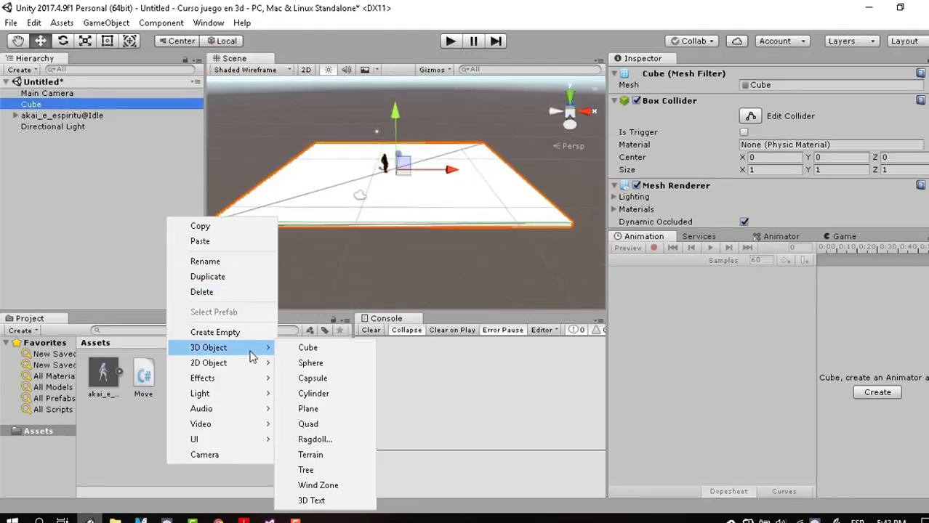
{"action": "left_click", "coordinate": [454, 251]}
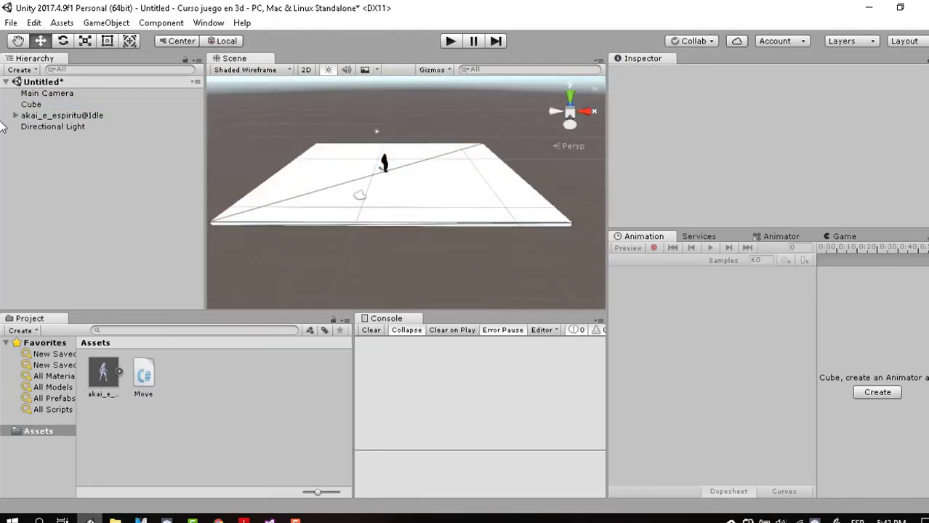
{"action": "left_click", "coordinate": [40, 116]}
{"action": "mouse_move", "coordinate": [450, 197]}
{"action": "left_mouse_down", "text": "alt"}
{"action": "mouse_move", "coordinate": [512, 130]}
{"action": "mouse_move", "coordinate": [425, 209]}
{"action": "left_mouse_up", "text": "alt"}
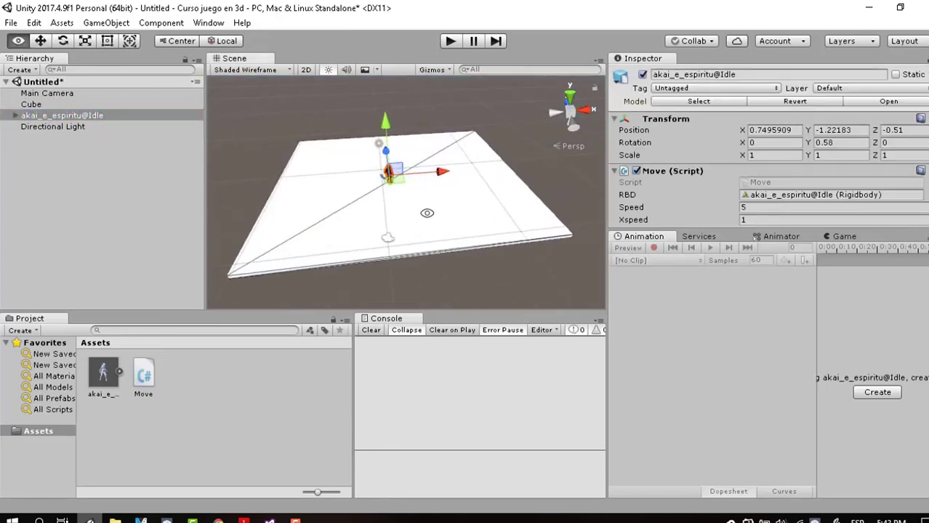
{"action": "scroll", "coordinate": [367, 184], "scroll_direction": "up", "scroll_amount": 3}
{"action": "scroll", "coordinate": [367, 164], "scroll_direction": "up", "scroll_amount": 3}
{"action": "scroll", "coordinate": [367, 164], "scroll_direction": "up", "scroll_amount": 2}
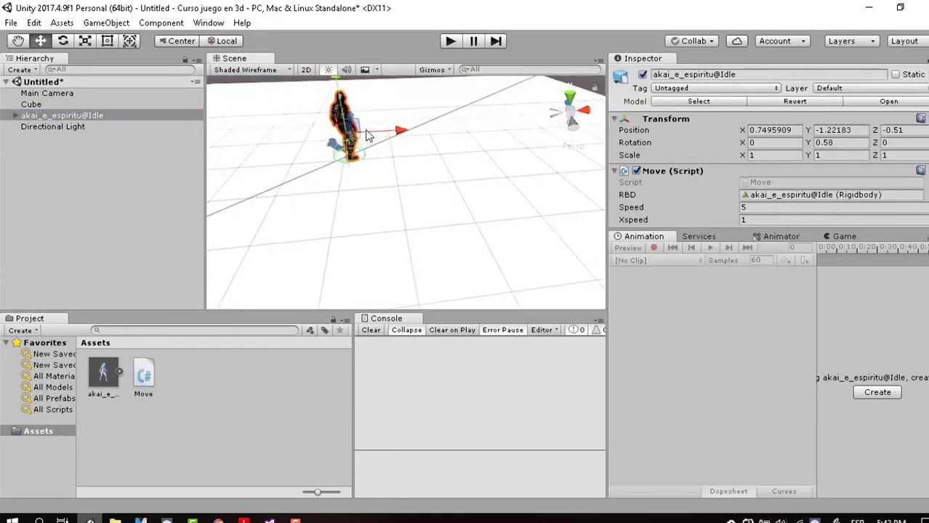
{"action": "scroll", "coordinate": [818, 175], "scroll_direction": "down", "scroll_amount": 2}
{"action": "scroll", "coordinate": [817, 174], "scroll_direction": "down", "scroll_amount": 3}
{"action": "scroll", "coordinate": [810, 177], "scroll_direction": "down", "scroll_amount": 2}
{"action": "scroll", "coordinate": [812, 182], "scroll_direction": "up", "scroll_amount": 2}
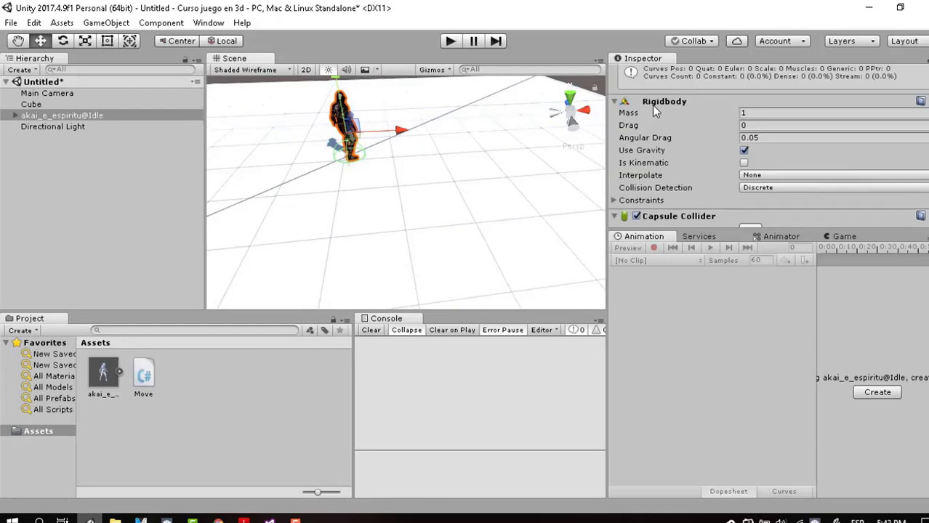
{"action": "scroll", "coordinate": [662, 146], "scroll_direction": "down", "scroll_amount": 4}
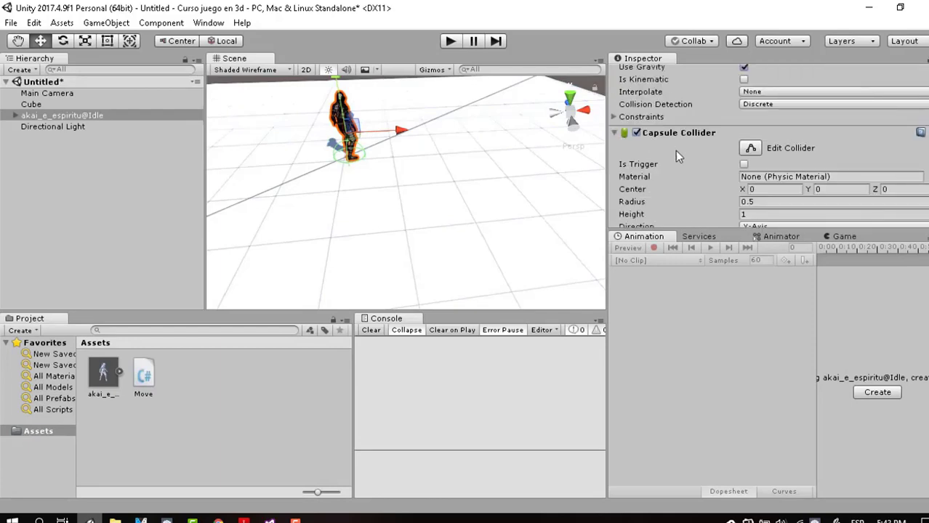
{"action": "scroll", "coordinate": [697, 167], "scroll_direction": "down", "scroll_amount": 3}
{"action": "scroll", "coordinate": [706, 176], "scroll_direction": "up", "scroll_amount": 8}
{"action": "scroll", "coordinate": [702, 173], "scroll_direction": "up", "scroll_amount": 4}
{"action": "scroll", "coordinate": [694, 146], "scroll_direction": "up", "scroll_amount": 2}
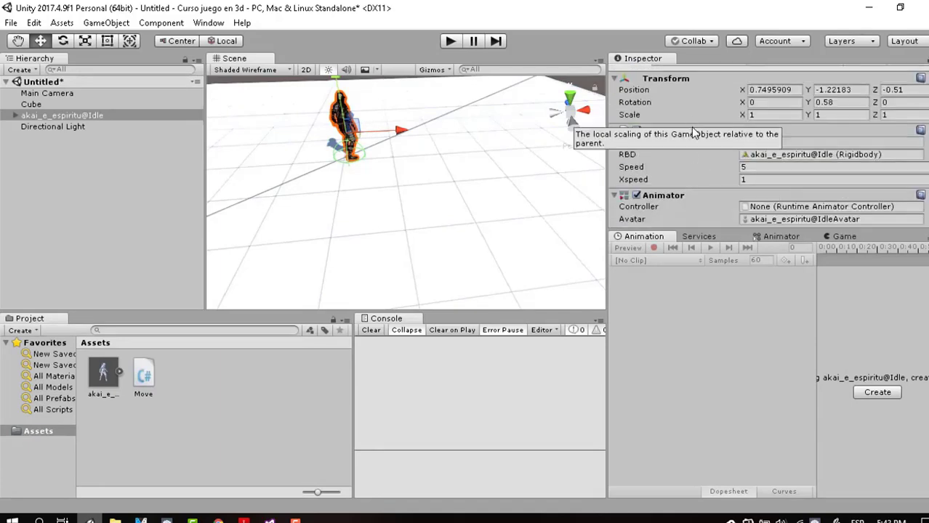
Step: Check the Move script's Speed and Xspeed values, then scroll to the Rigidbody and Capsule Collider
{"action": "left_click", "coordinate": [643, 167]}
{"action": "left_click", "coordinate": [659, 178]}
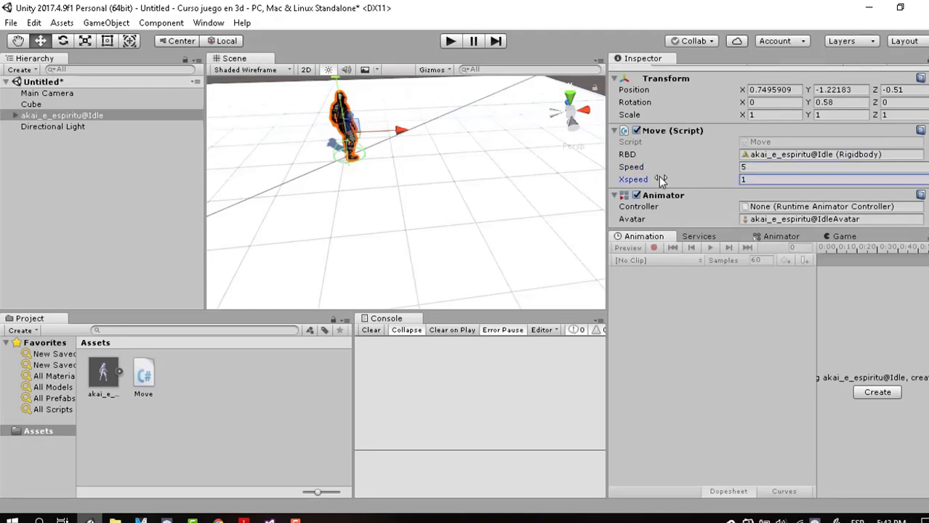
{"action": "scroll", "coordinate": [668, 170], "scroll_direction": "down", "scroll_amount": 1}
{"action": "scroll", "coordinate": [667, 170], "scroll_direction": "down", "scroll_amount": 3}
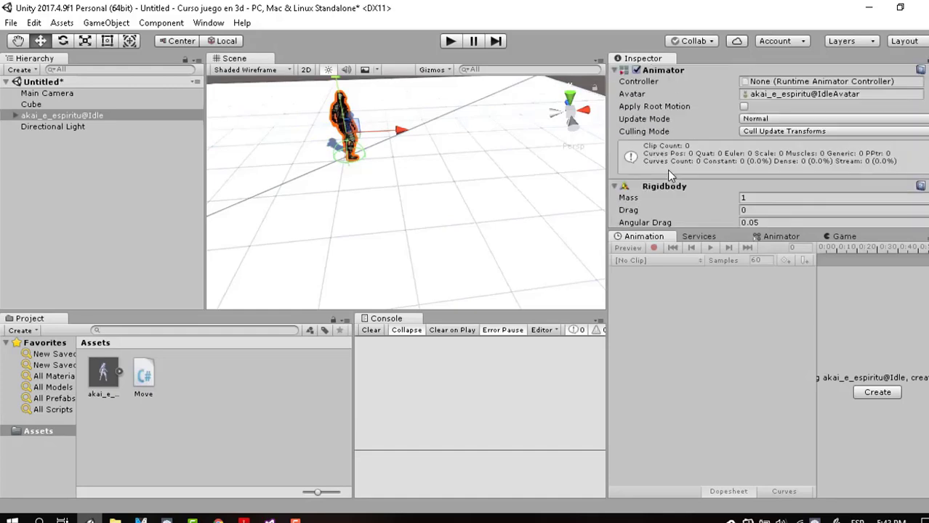
{"action": "scroll", "coordinate": [668, 169], "scroll_direction": "down", "scroll_amount": 3}
{"action": "scroll", "coordinate": [670, 170], "scroll_direction": "down", "scroll_amount": 2}
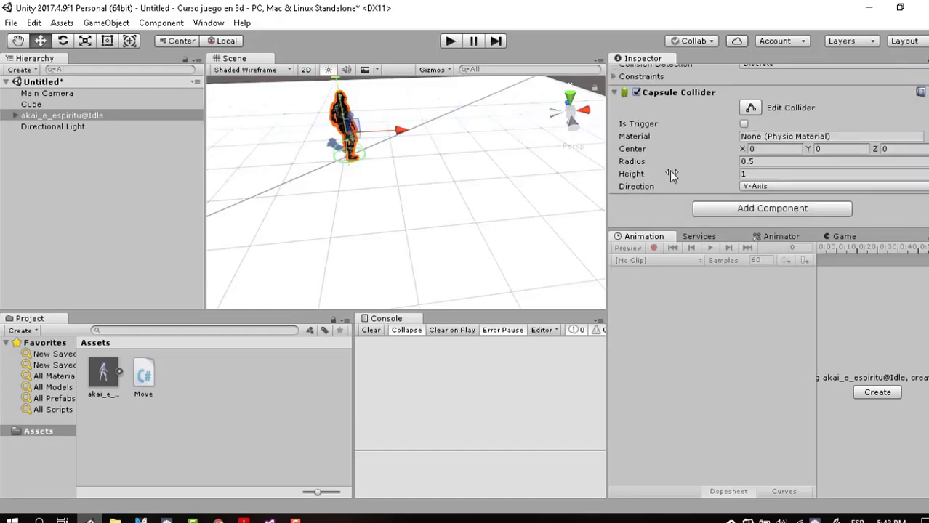
Step: Search Add Component on the ninja for Rigidbody and 'cap' for Capsule Collider
{"action": "left_click", "coordinate": [750, 208]}
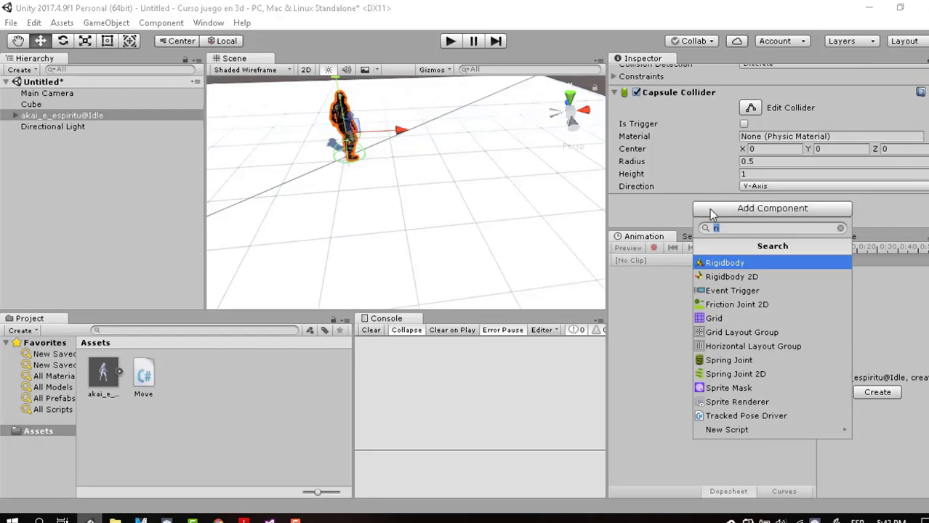
{"action": "left_click", "coordinate": [85, 115]}
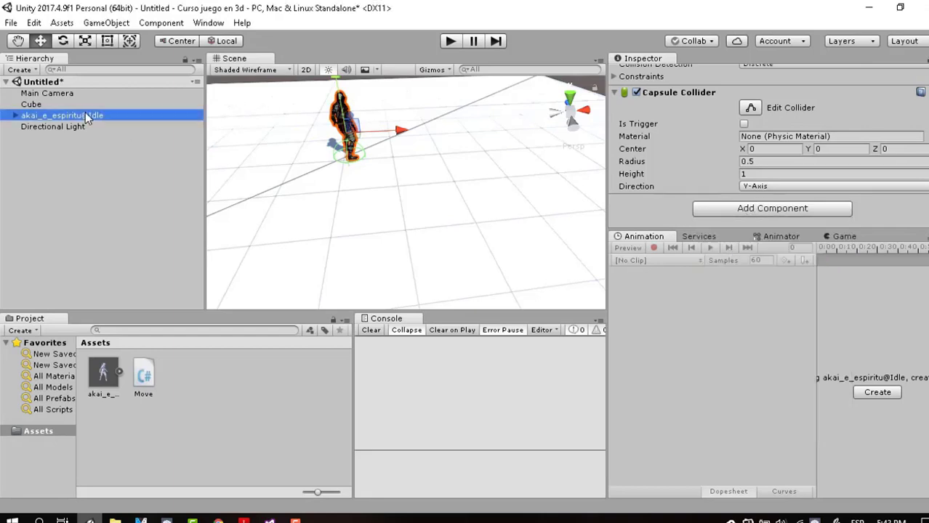
{"action": "left_click", "coordinate": [776, 211]}
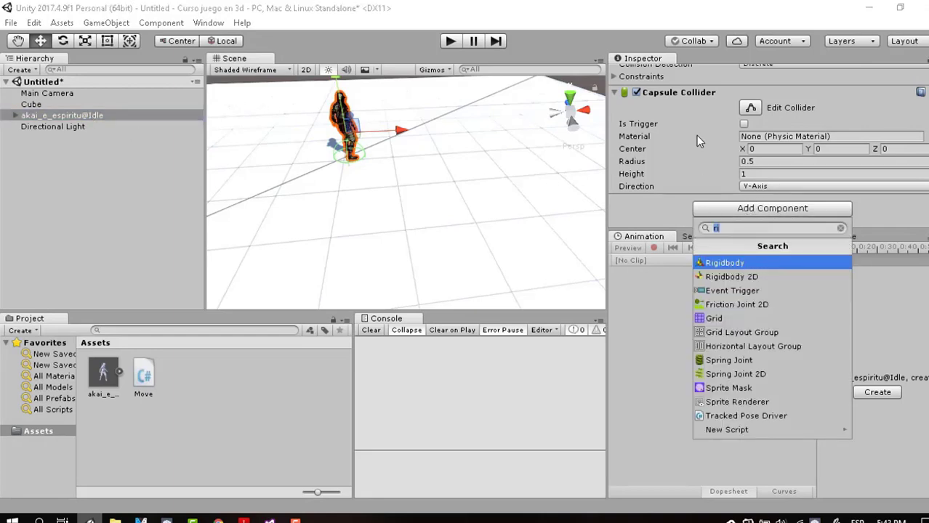
{"action": "left_click", "coordinate": [726, 263]}
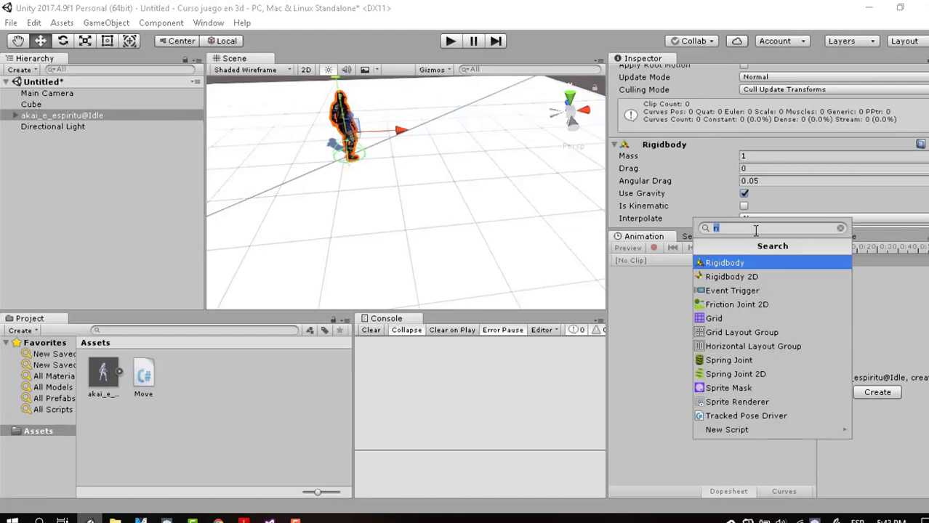
{"action": "key", "text": "BackSpace"}
{"action": "type", "text": "cap"}
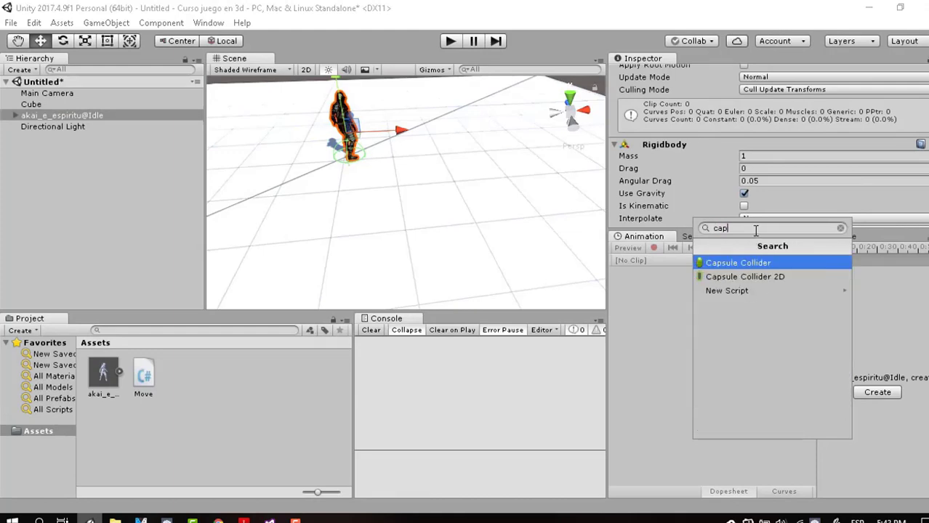
{"action": "scroll", "coordinate": [337, 152], "scroll_direction": "up", "scroll_amount": 3}
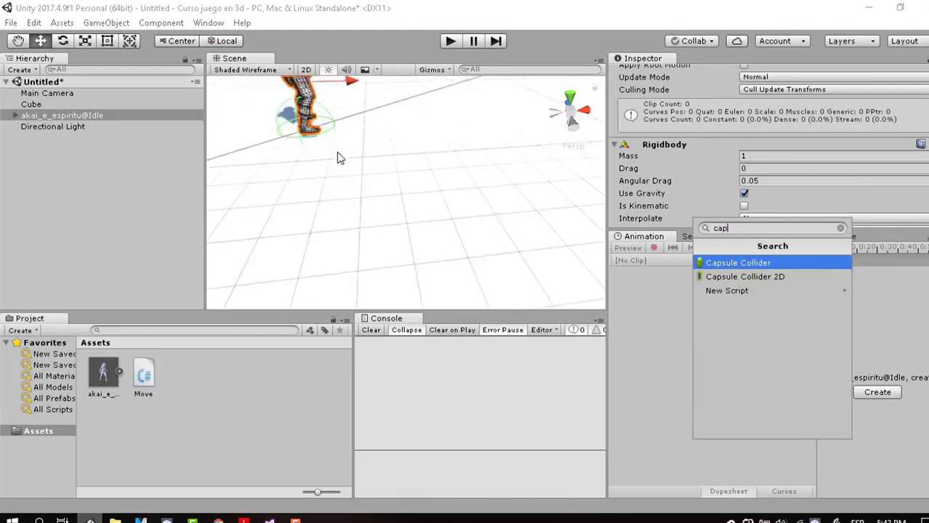
Step: Inspect the Cube's kinematic, gravity-off Rigidbody, look down on the floor, and start Play mode
{"action": "left_click", "coordinate": [45, 104]}
{"action": "left_click", "coordinate": [31, 104]}
{"action": "scroll", "coordinate": [835, 131], "scroll_direction": "down", "scroll_amount": 2}
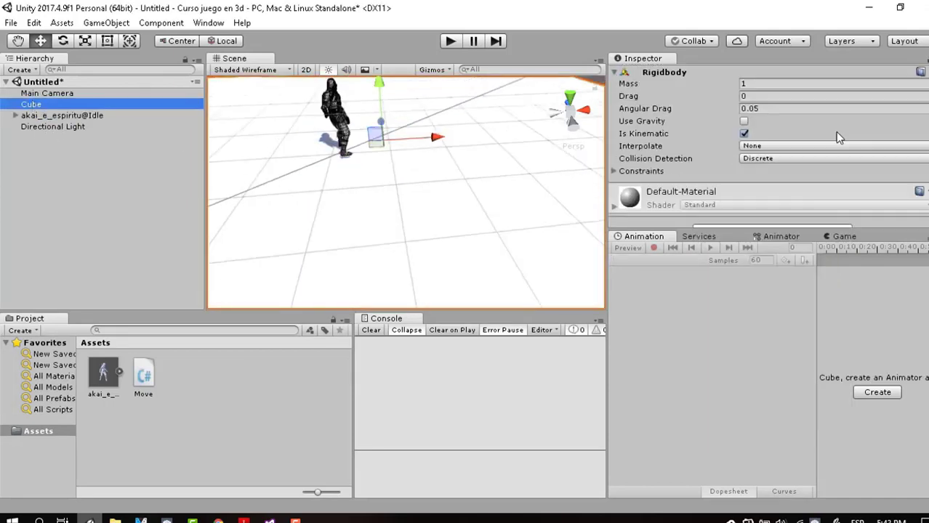
{"action": "scroll", "coordinate": [836, 131], "scroll_direction": "up", "scroll_amount": 3}
{"action": "scroll", "coordinate": [659, 173], "scroll_direction": "up", "scroll_amount": 2}
{"action": "scroll", "coordinate": [665, 178], "scroll_direction": "down", "scroll_amount": 2}
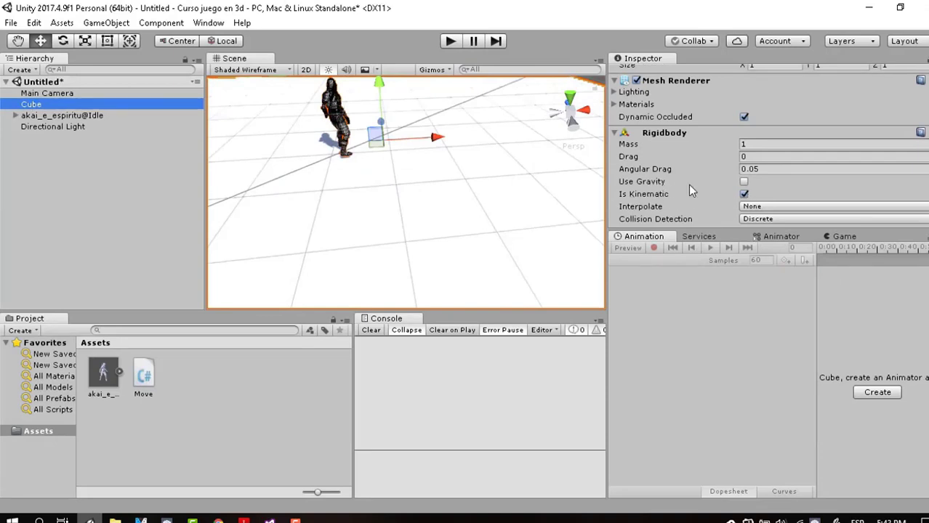
{"action": "left_click_drag", "start_coordinate": [343, 213], "coordinate": [354, 209], "text": "alt"}
{"action": "left_click", "coordinate": [426, 103]}
{"action": "left_click", "coordinate": [450, 42]}
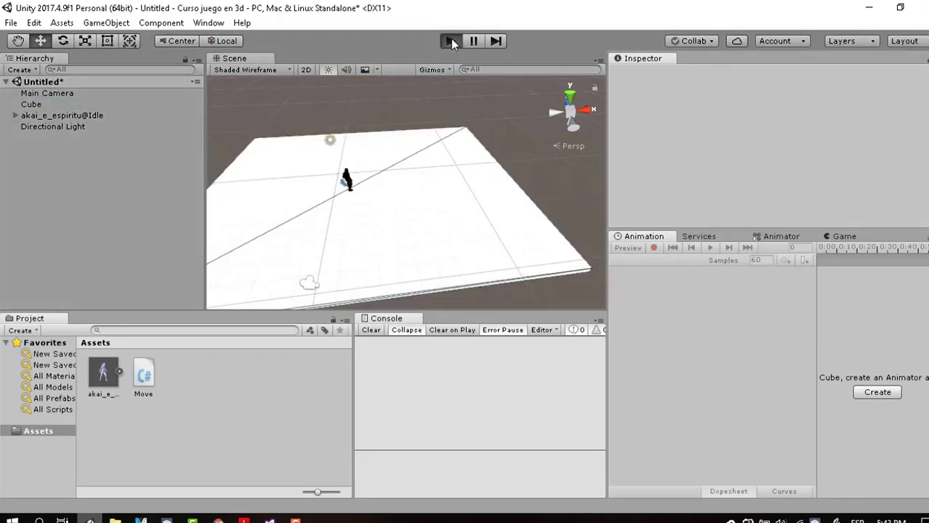